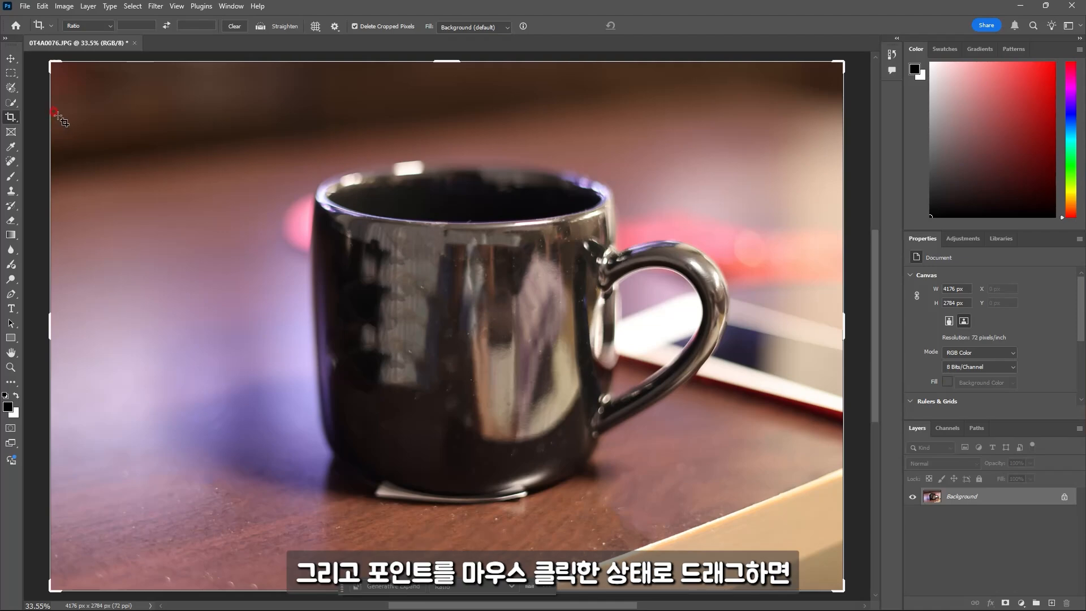
# Try cropping the photo freehand around the mug to about 2514 × 1992 px, and undo the crop
pyautogui.moveTo(51, 64); pyautogui.dragTo(162, 105)
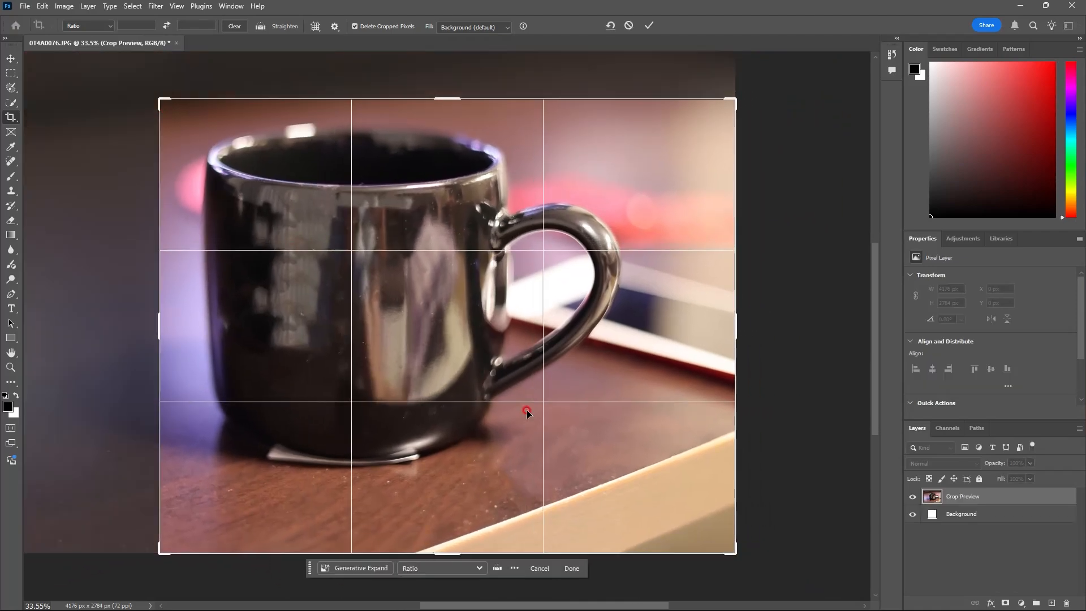
pyautogui.moveTo(733, 550); pyautogui.dragTo(685, 511)
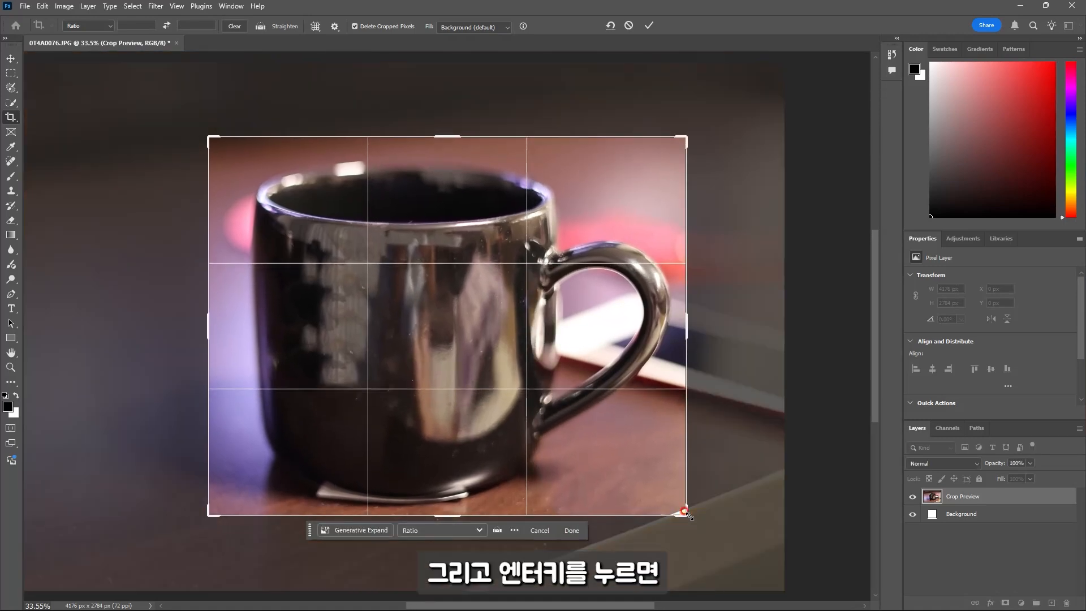
pyautogui.press('Return')
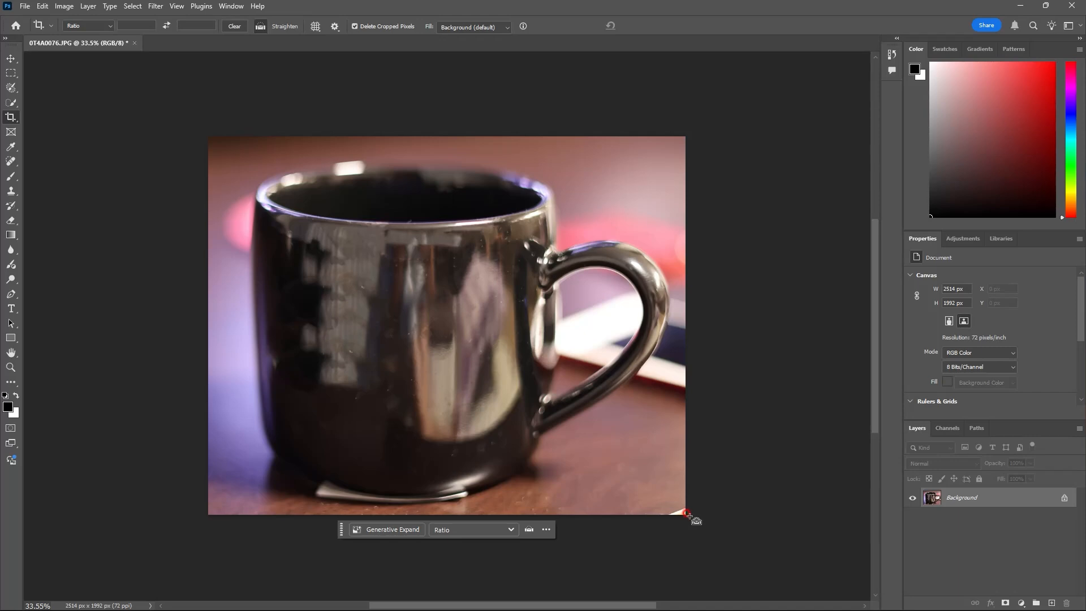
pyautogui.hotkey('ctrl', 'z')
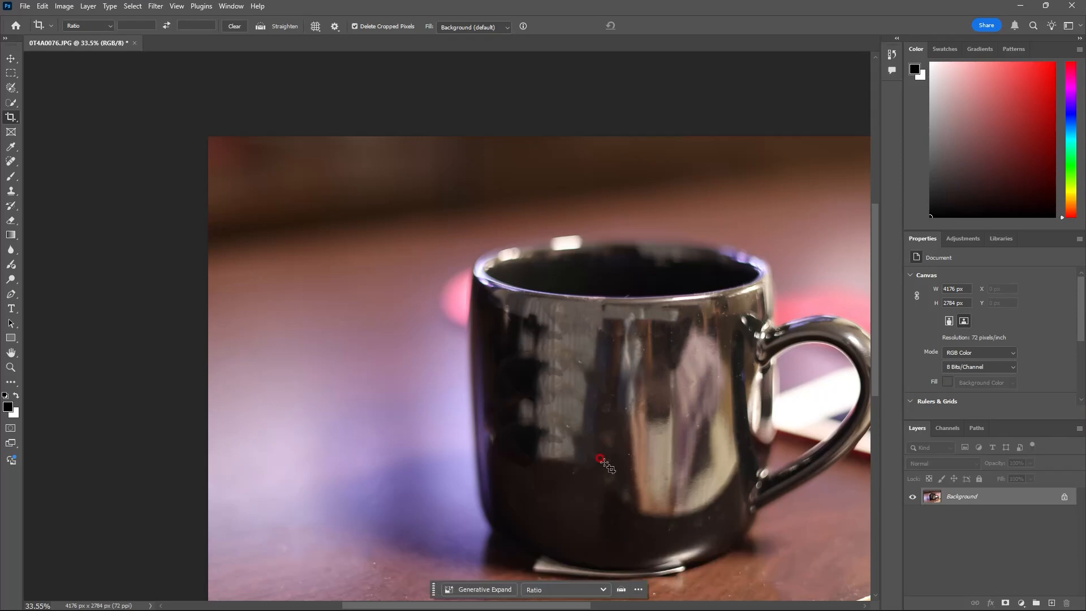
# Show the rulers along the edges of the mug photo
pyautogui.click(177, 5)
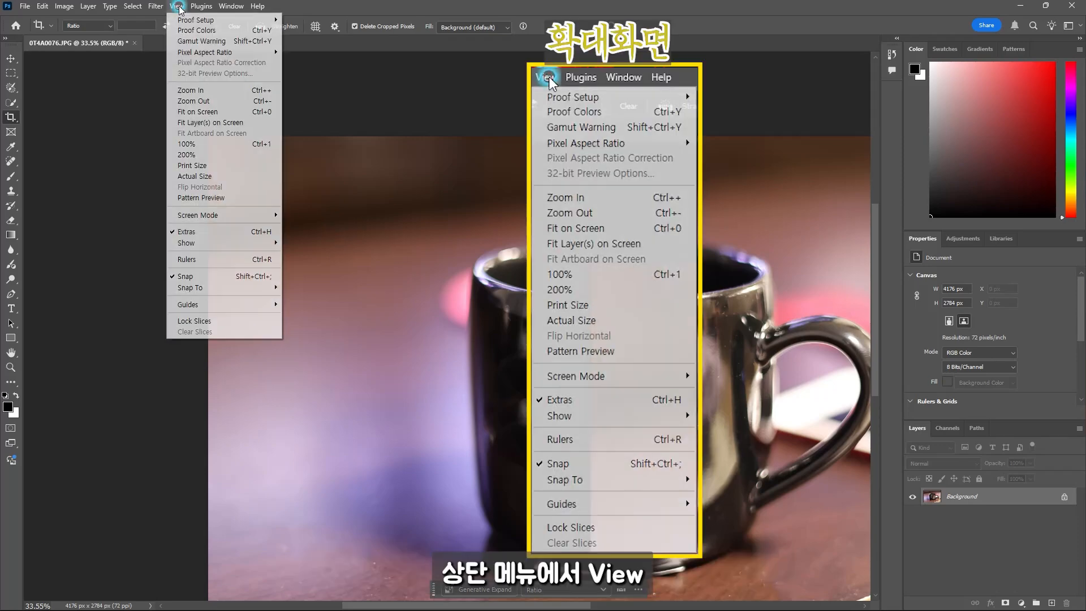
pyautogui.click(233, 112)
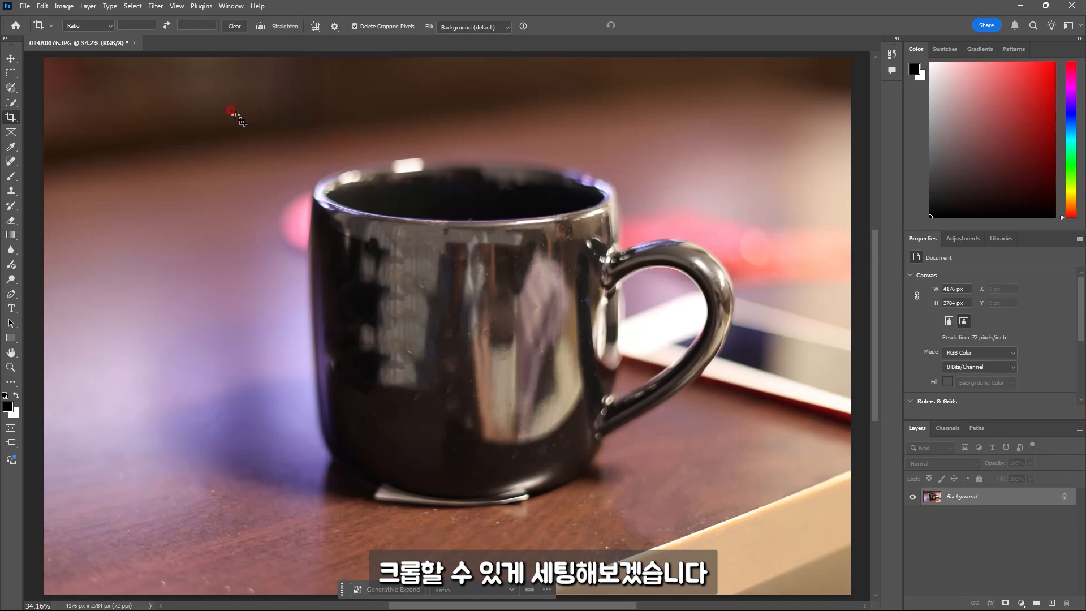
pyautogui.click(177, 6)
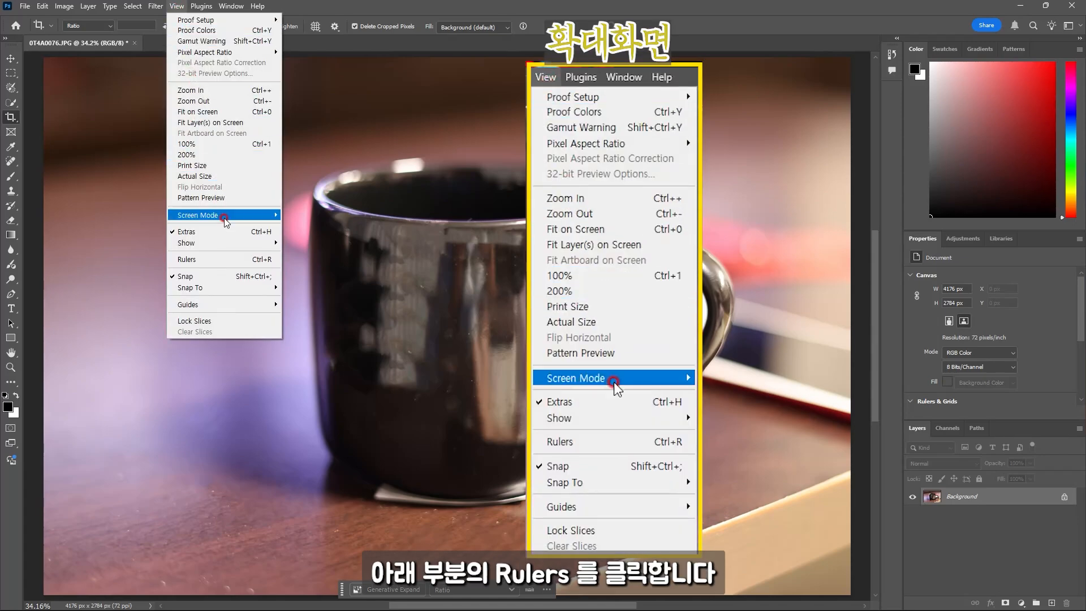
pyautogui.click(232, 260)
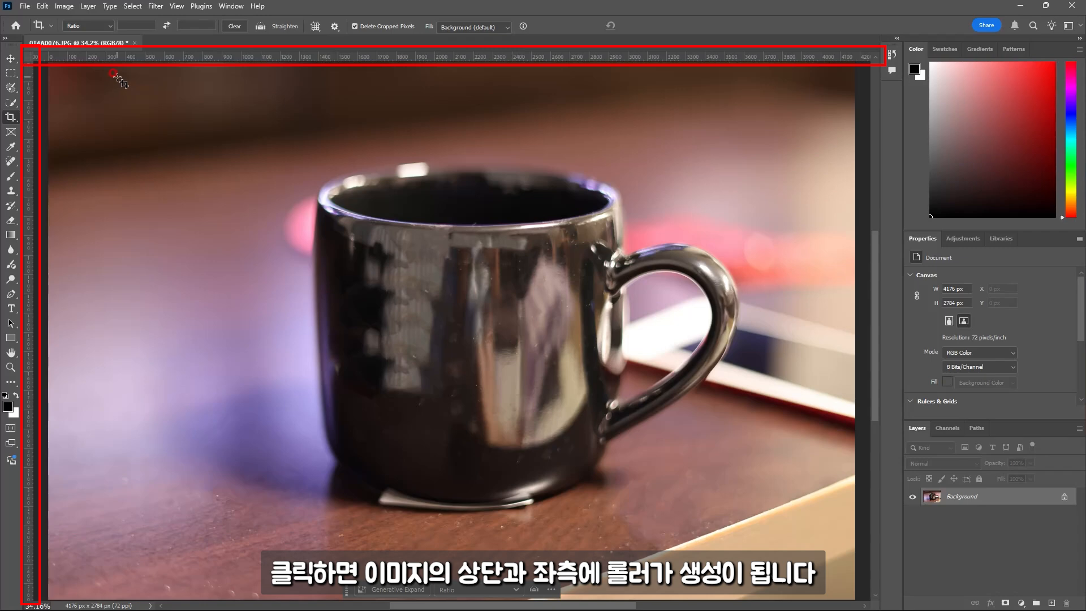
# Place four guides framing the mug: horizontal ones above and below it, and vertical ones on either side
pyautogui.click(224, 57)
pyautogui.moveTo(224, 56); pyautogui.dragTo(207, 520)
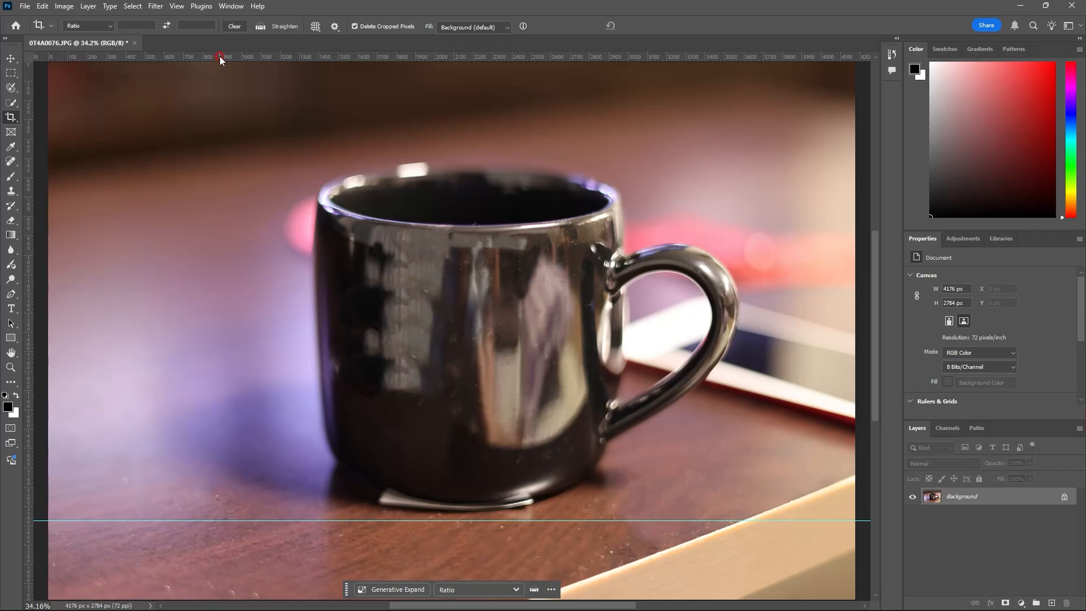
pyautogui.moveTo(219, 57); pyautogui.dragTo(216, 132)
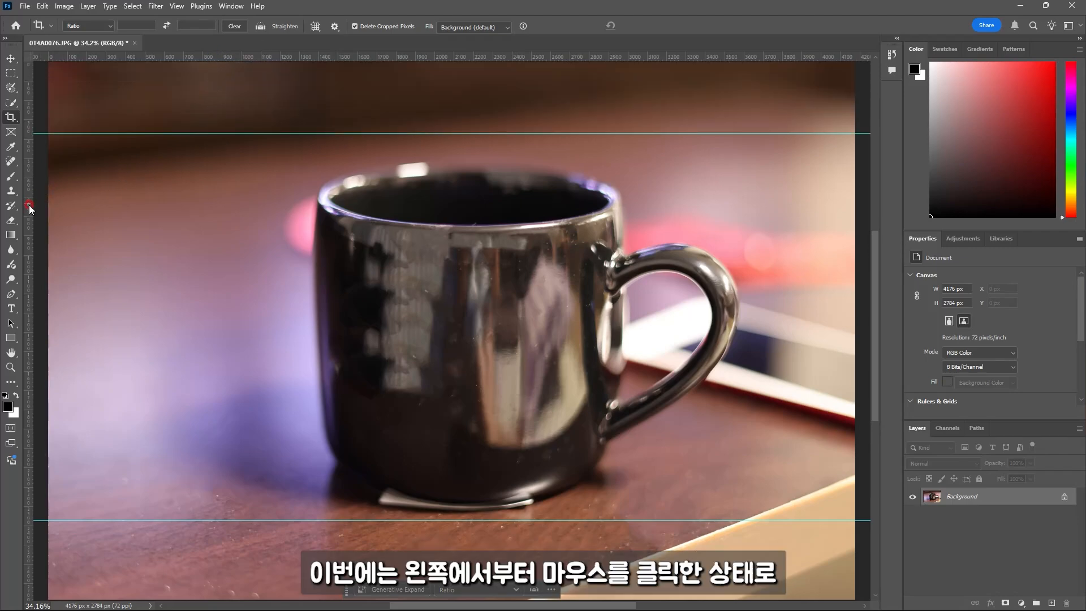
pyautogui.moveTo(30, 208); pyautogui.dragTo(757, 218)
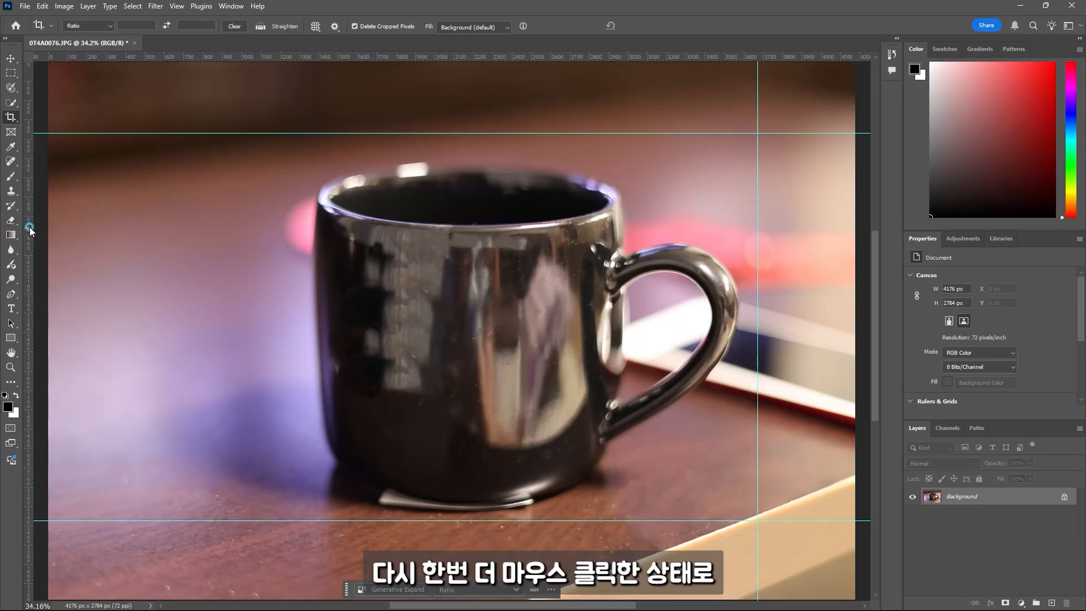
pyautogui.moveTo(29, 226); pyautogui.dragTo(274, 232)
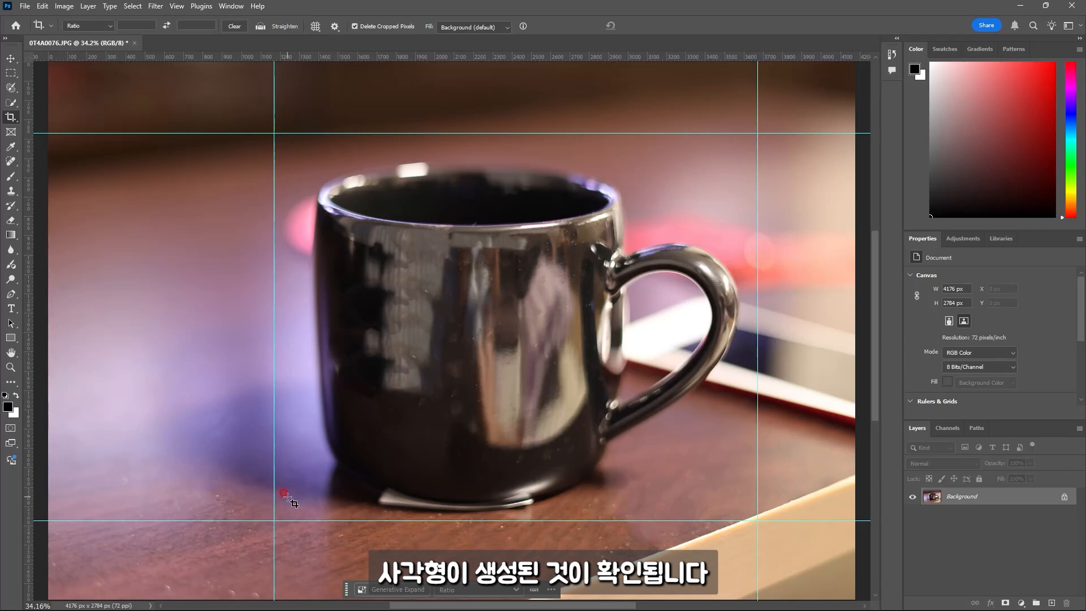
# Crop the photo to the rectangle formed by the four guides around the mug, about 2493 × 1953 px
pyautogui.click(12, 117)
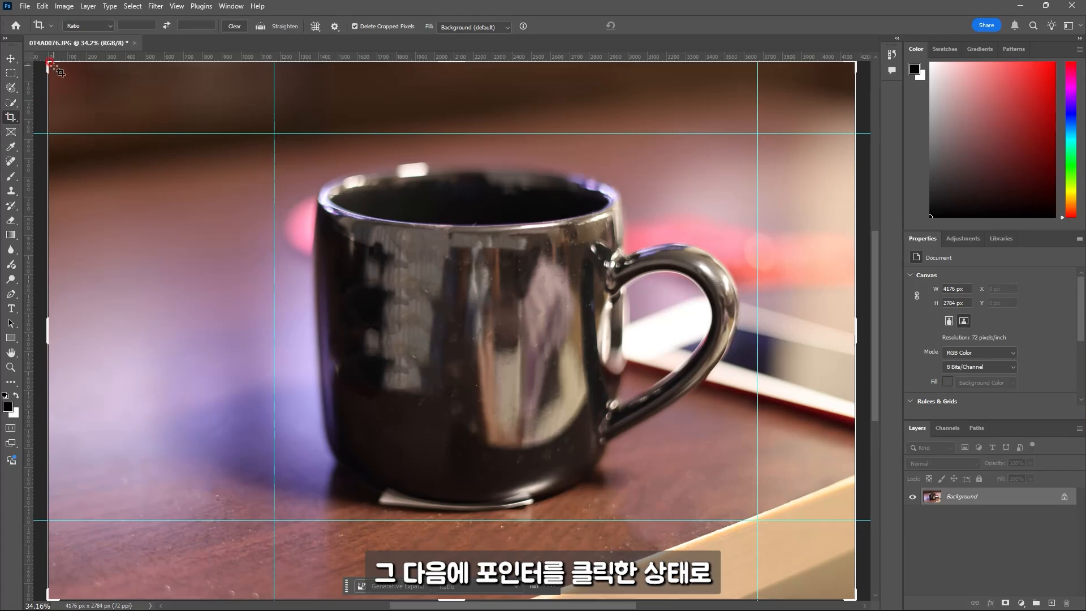
pyautogui.moveTo(51, 65); pyautogui.dragTo(163, 100)
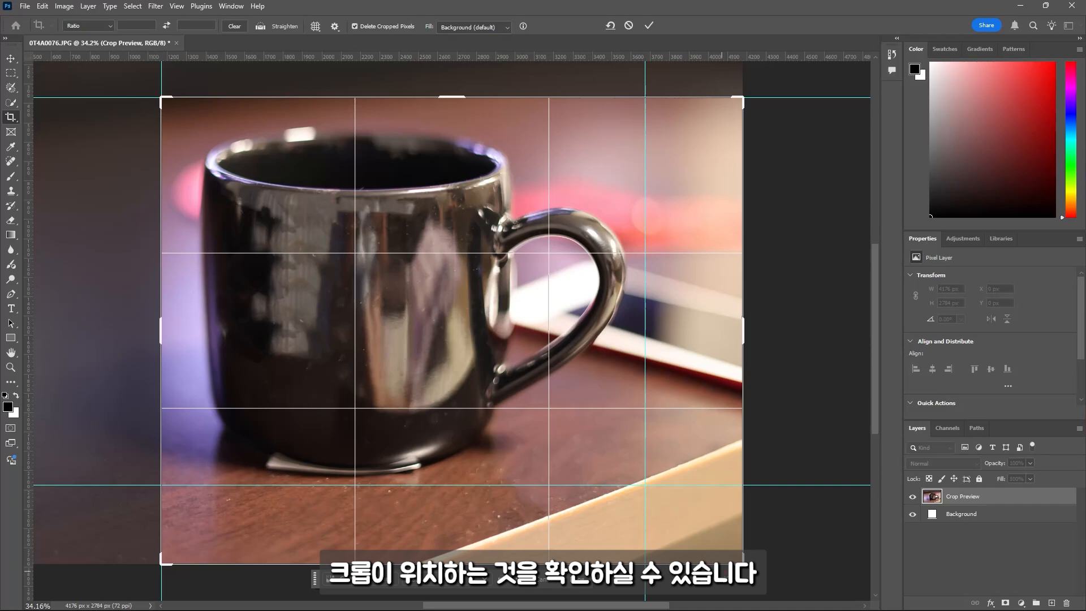
pyautogui.moveTo(736, 561); pyautogui.dragTo(690, 524)
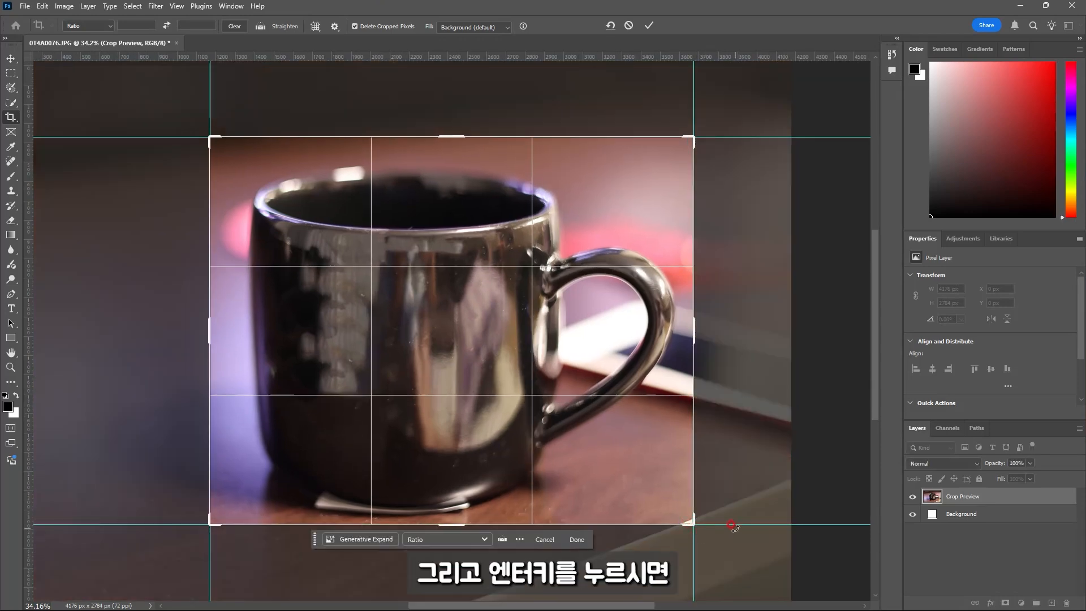
pyautogui.press('Return')
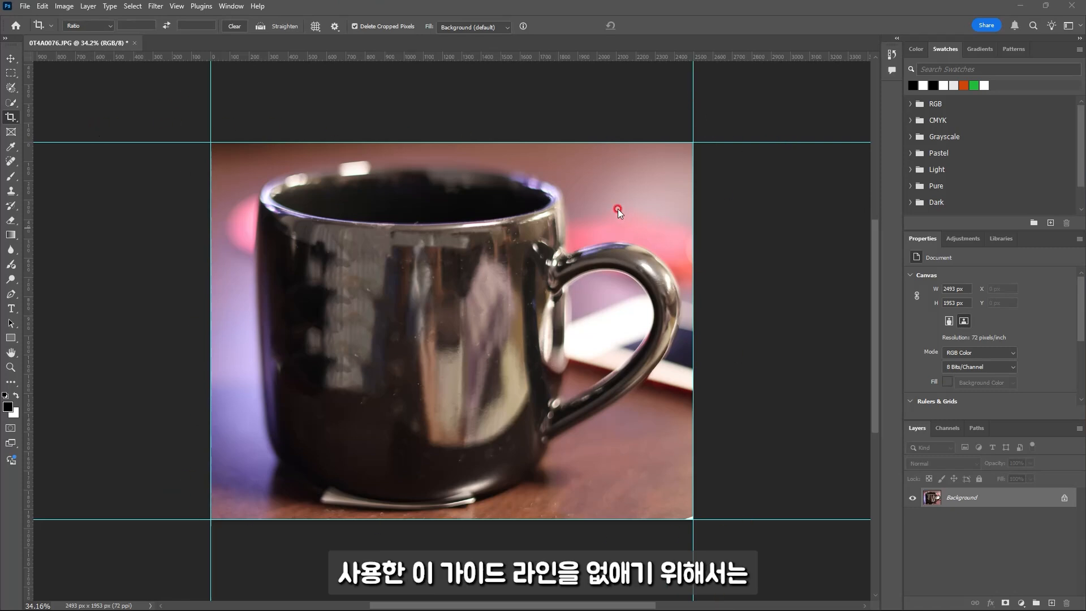
# Hide the guides on the cropped mug photo
pyautogui.click(177, 6)
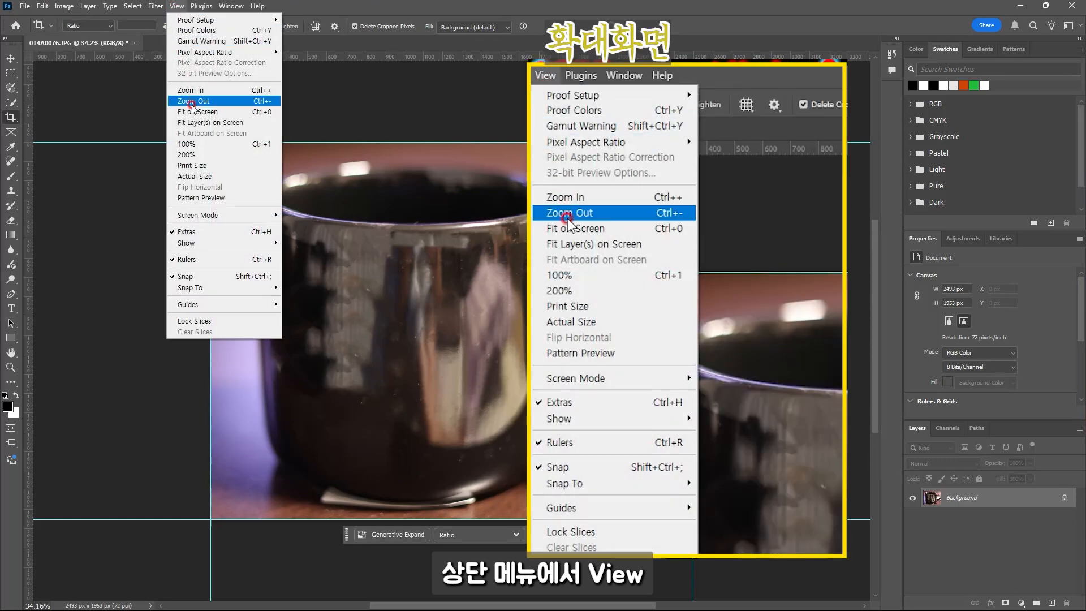
pyautogui.moveTo(219, 243)
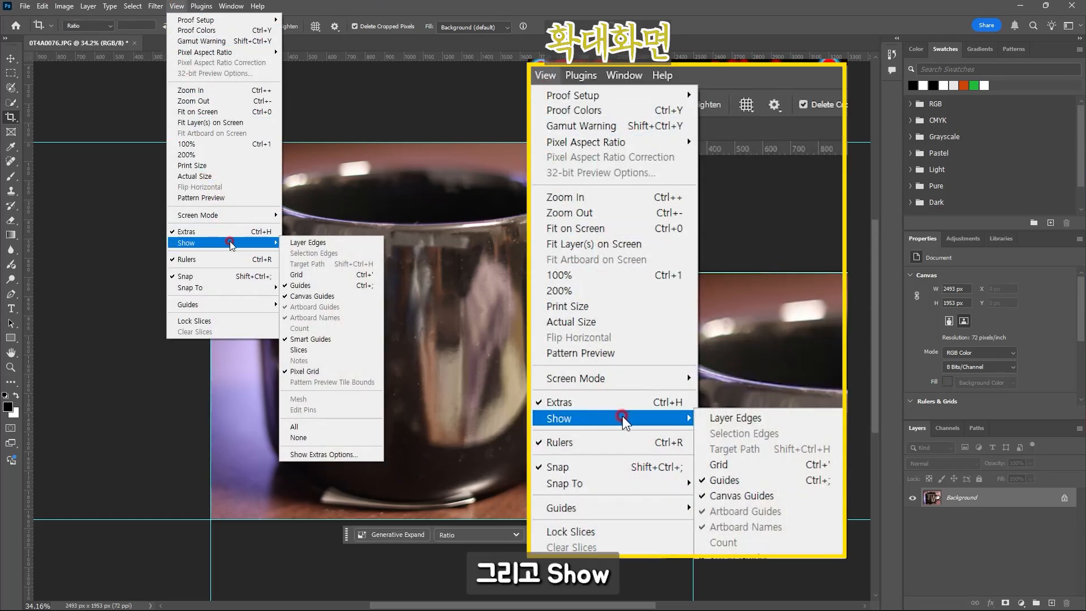
pyautogui.click(328, 284)
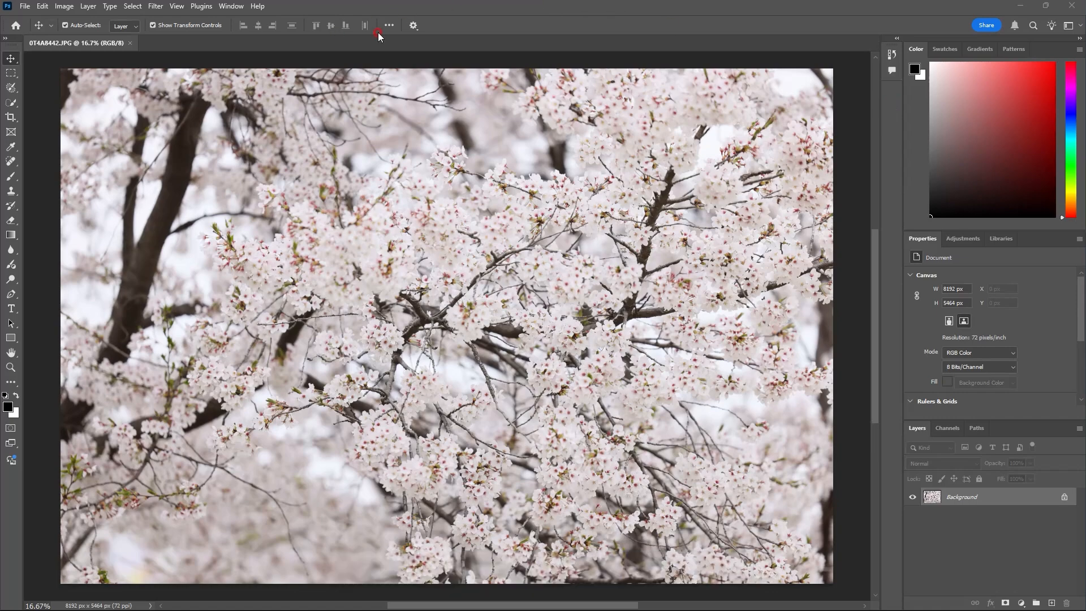
# Reduce the blossom photo's resolution to 30 pixels/inch with Image Size, keeping resampling on
pyautogui.click(75, 7)
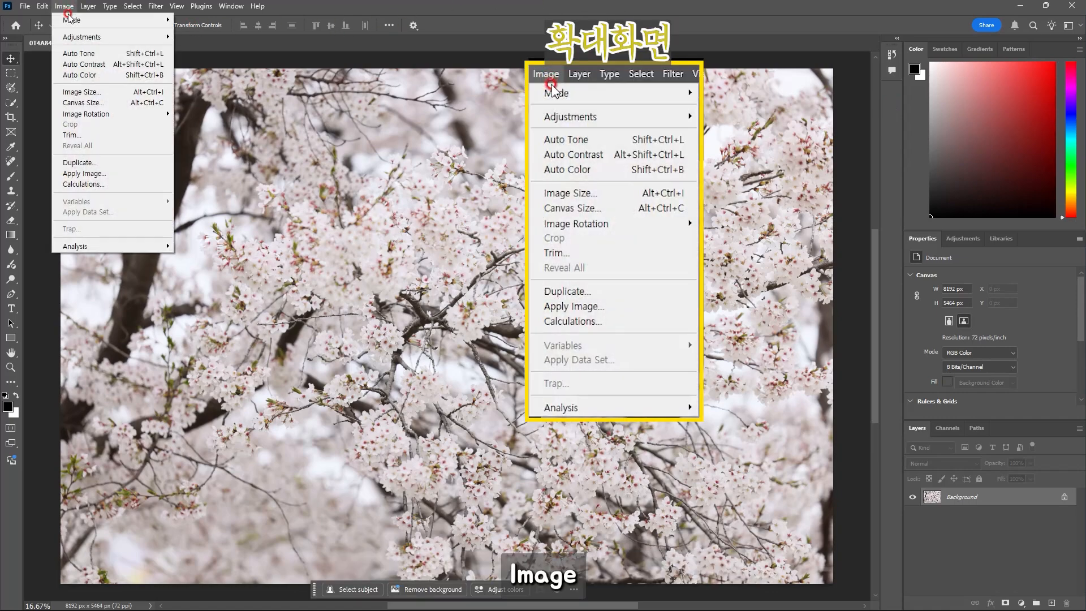
pyautogui.click(99, 91)
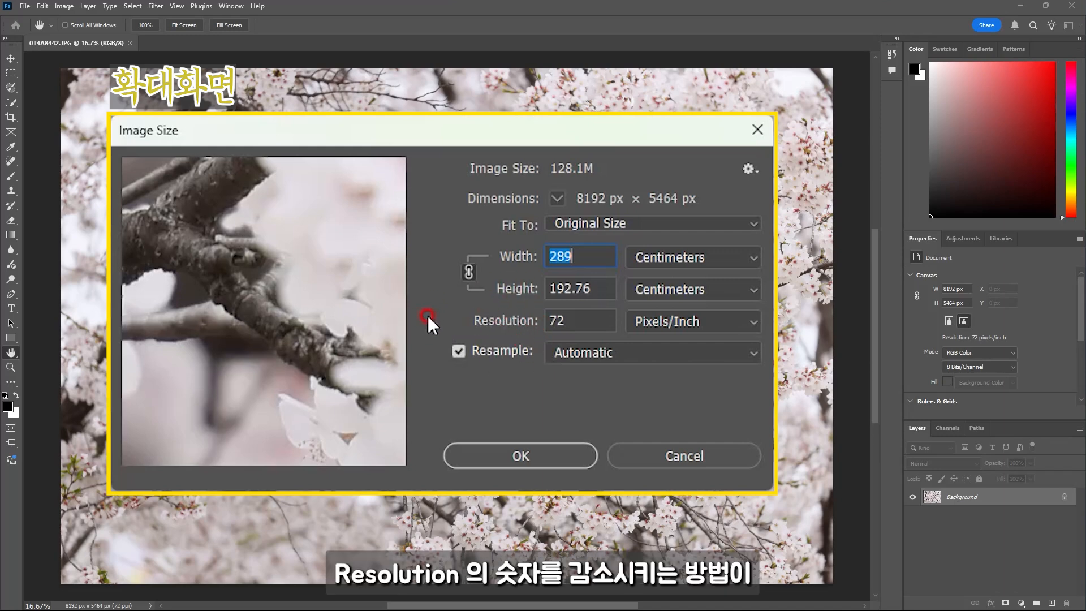
pyautogui.moveTo(319, 328)
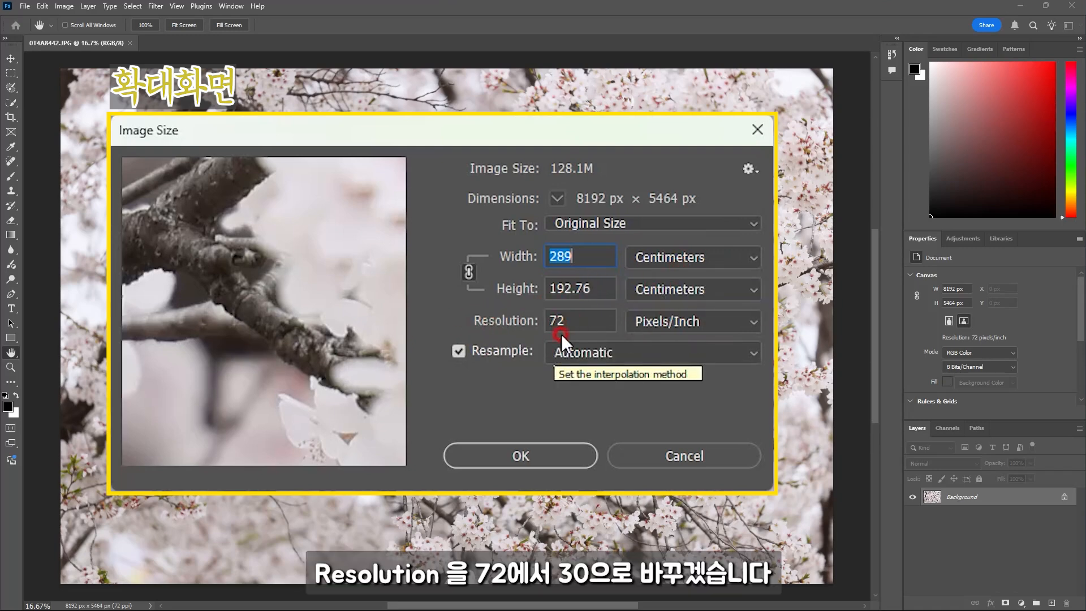
pyautogui.click(464, 320)
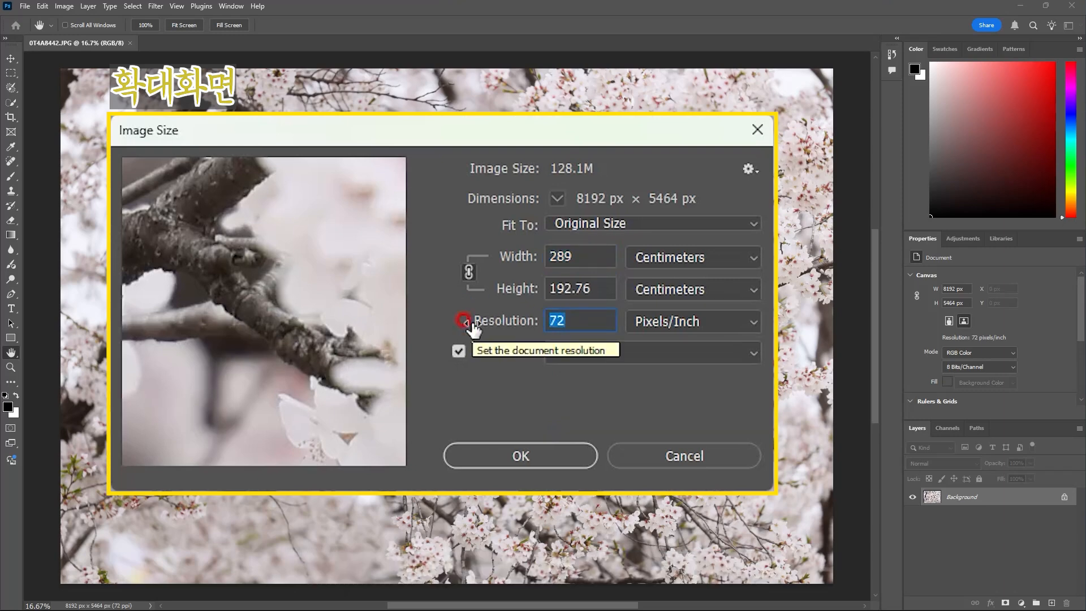
pyautogui.write('30')
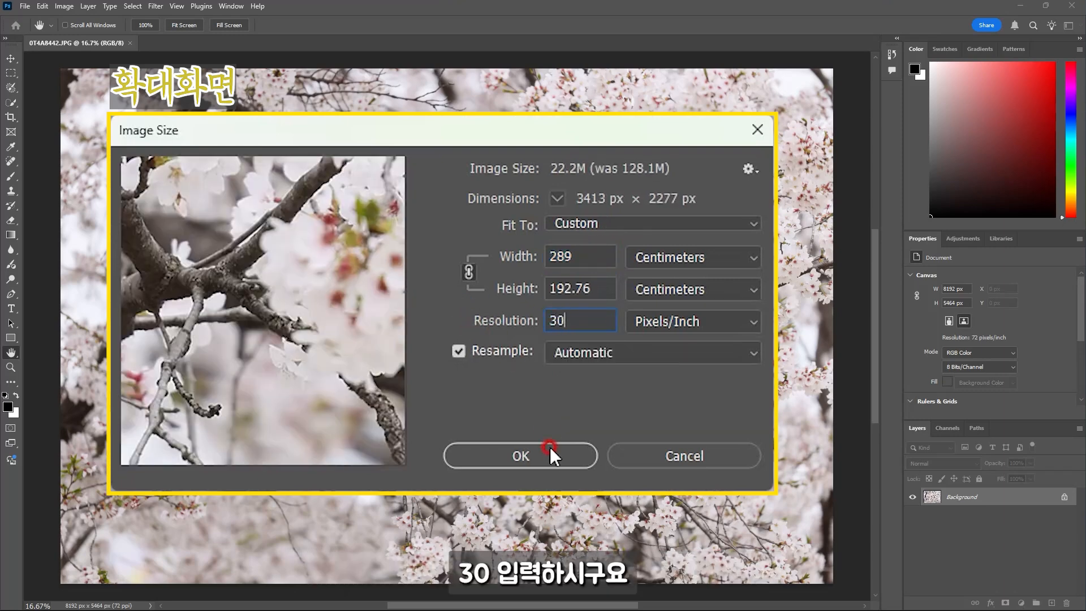
pyautogui.click(544, 445)
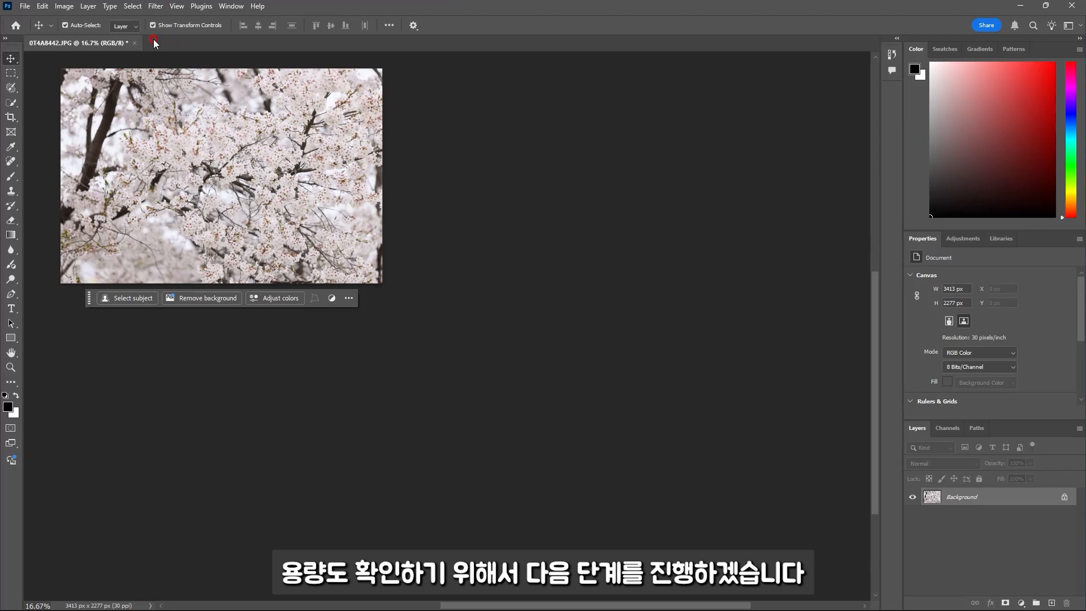
# Open the Export As settings for the resized blossom photo and set the file format to JPG
pyautogui.click(26, 7)
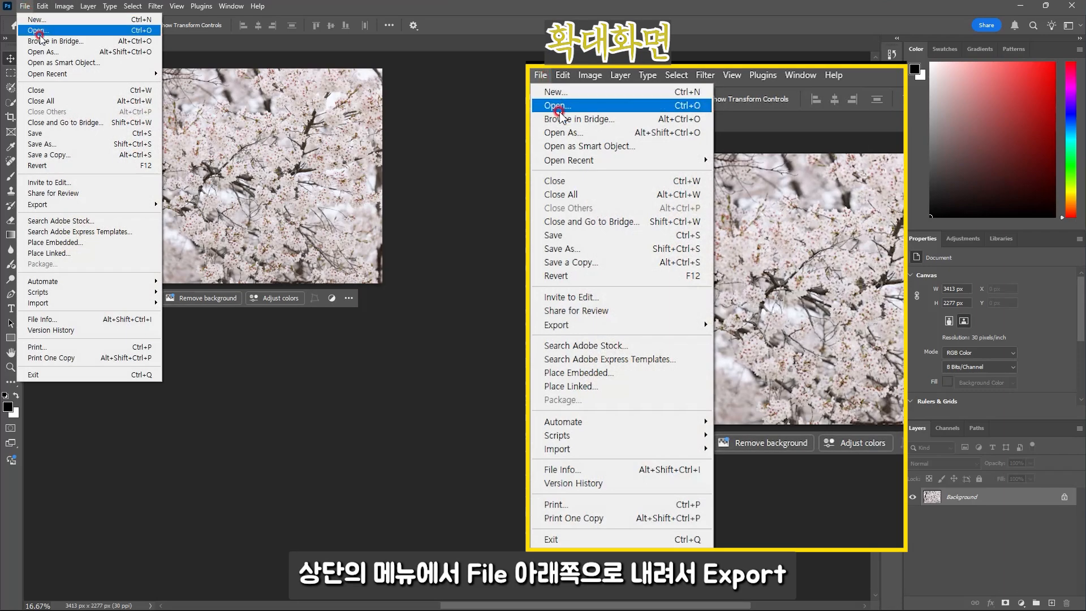
pyautogui.moveTo(94, 203)
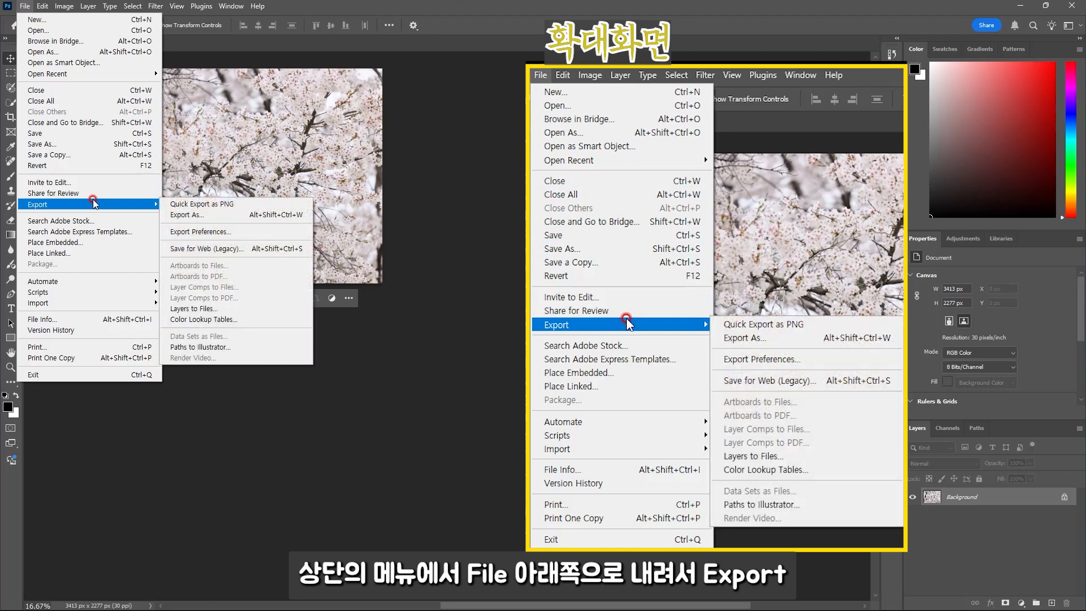
pyautogui.click(225, 216)
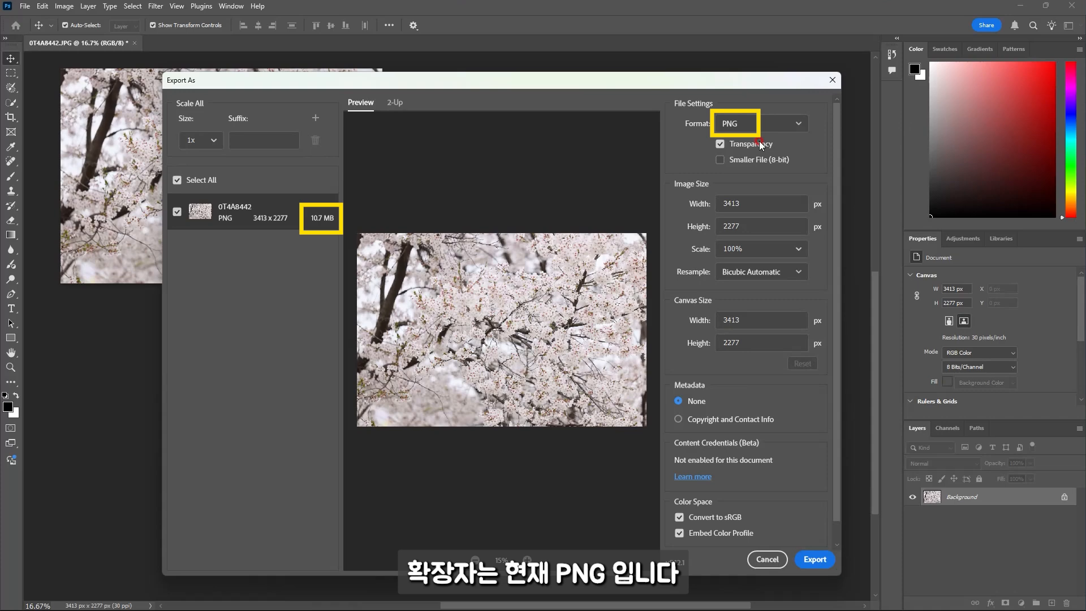
pyautogui.click(791, 124)
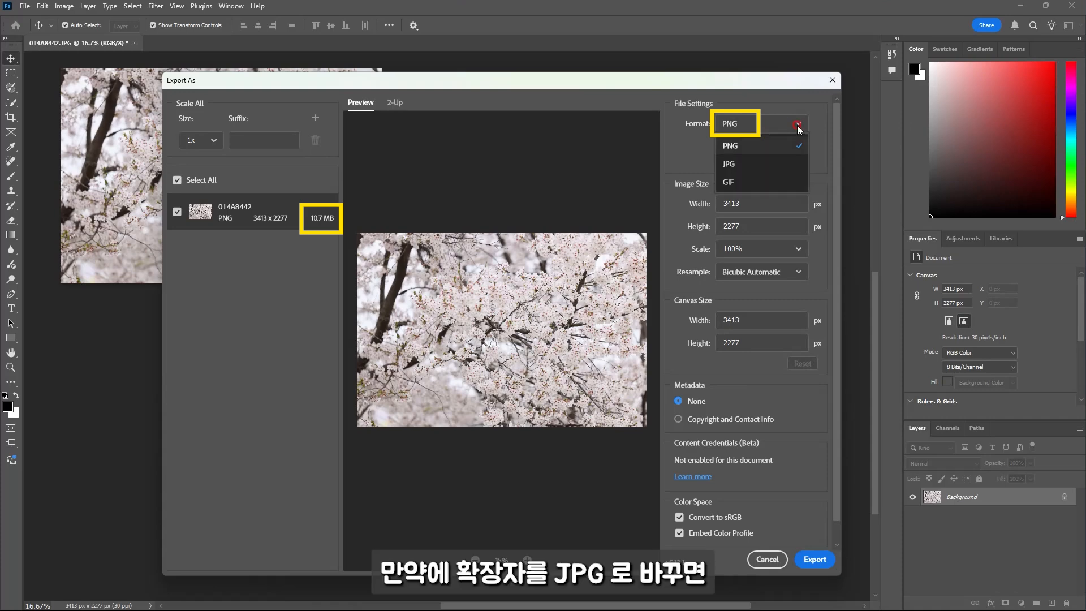
pyautogui.click(767, 165)
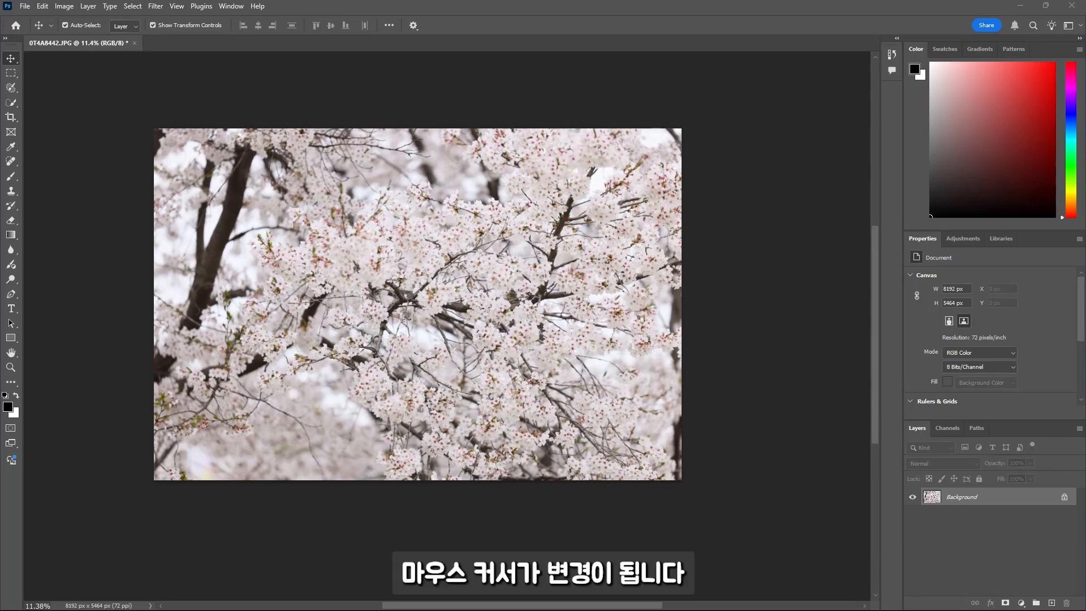
# Add the text "아름다운 꽃" near the centre of the blossom photo and switch to the Move tool
pyautogui.click(11, 308)
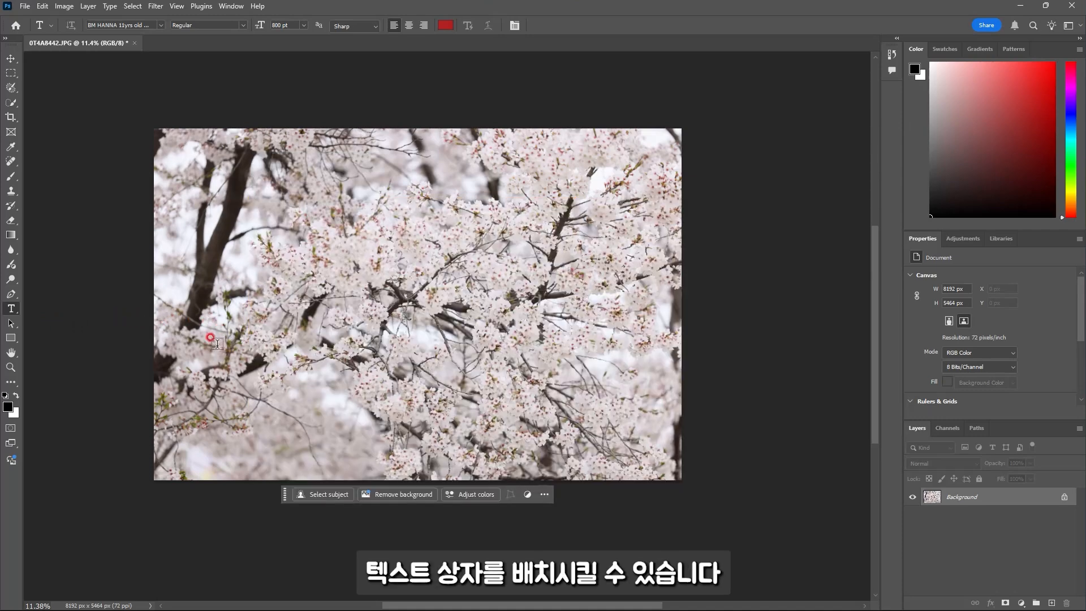
pyautogui.click(335, 304)
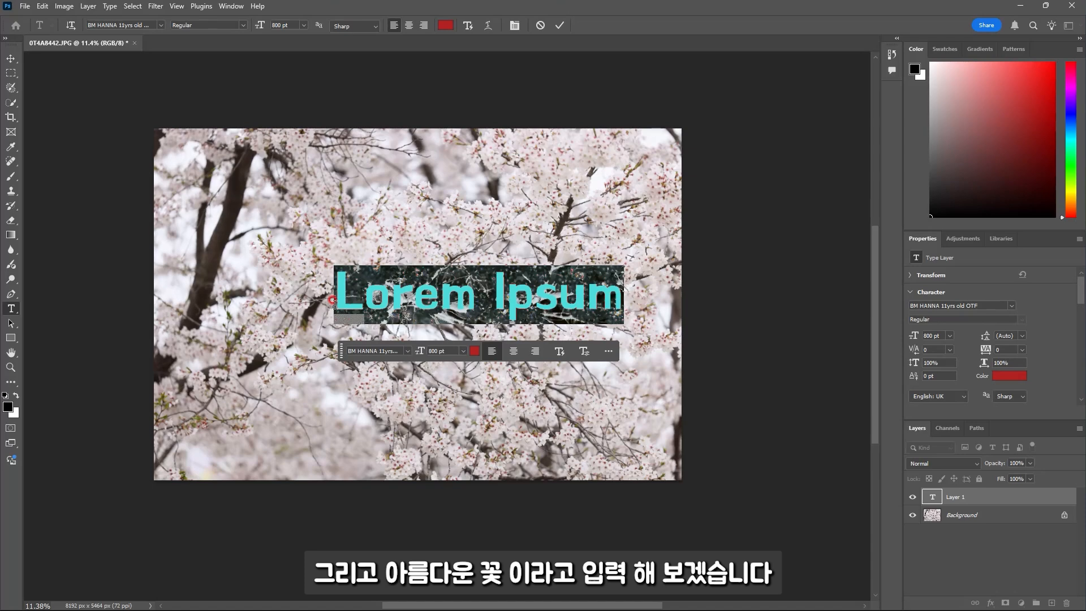
pyautogui.write('아름다운')
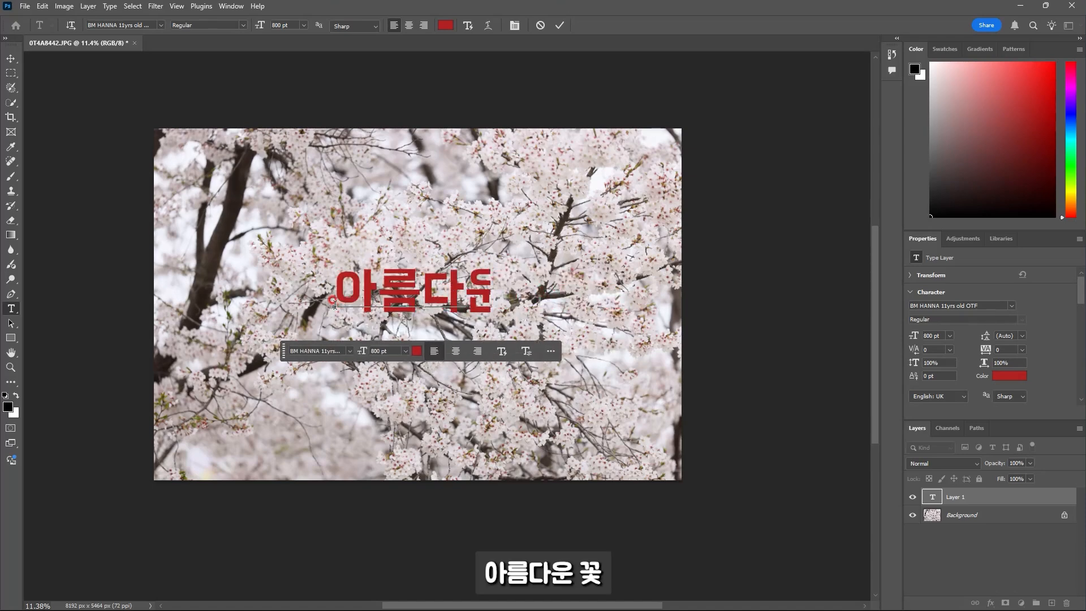
pyautogui.write(' 꽃')
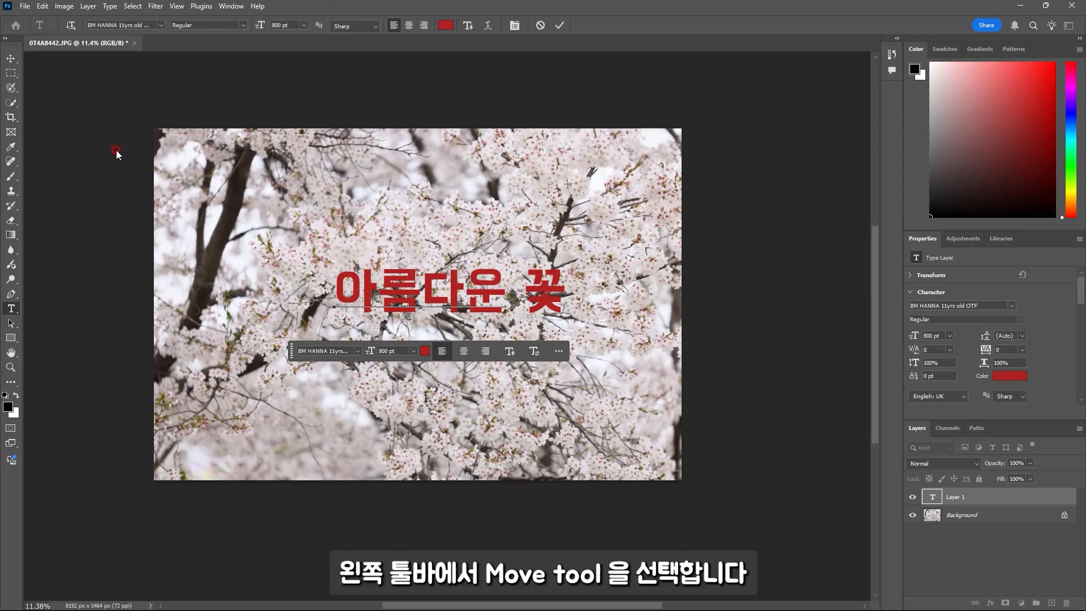
pyautogui.click(10, 59)
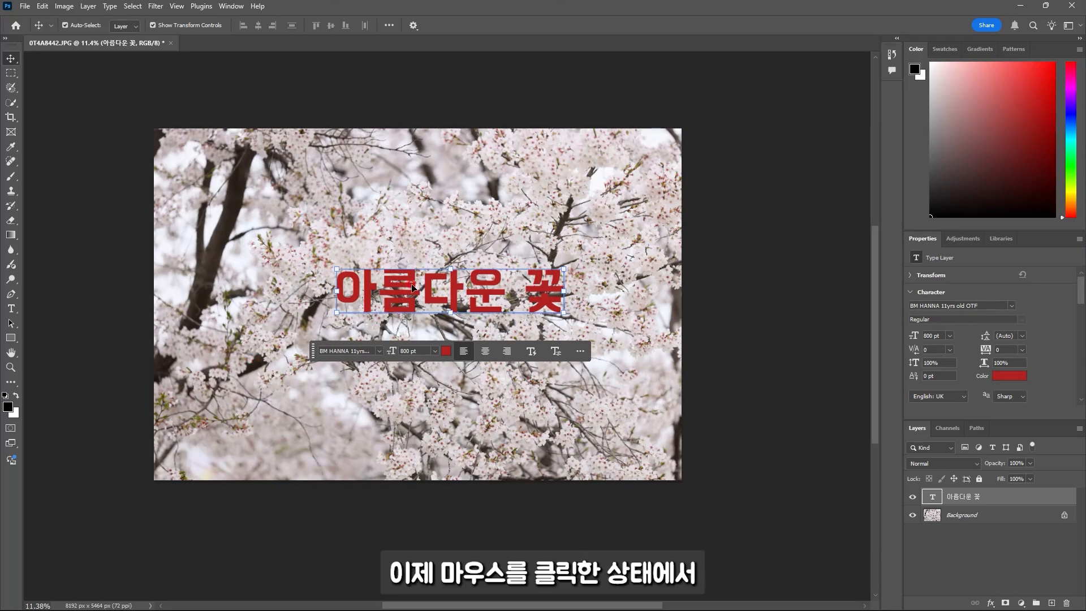
# Move the text "아름다운 꽃" toward the upper left of the blossom photo and change its colour to a saturated blue
pyautogui.moveTo(412, 287); pyautogui.dragTo(309, 231)
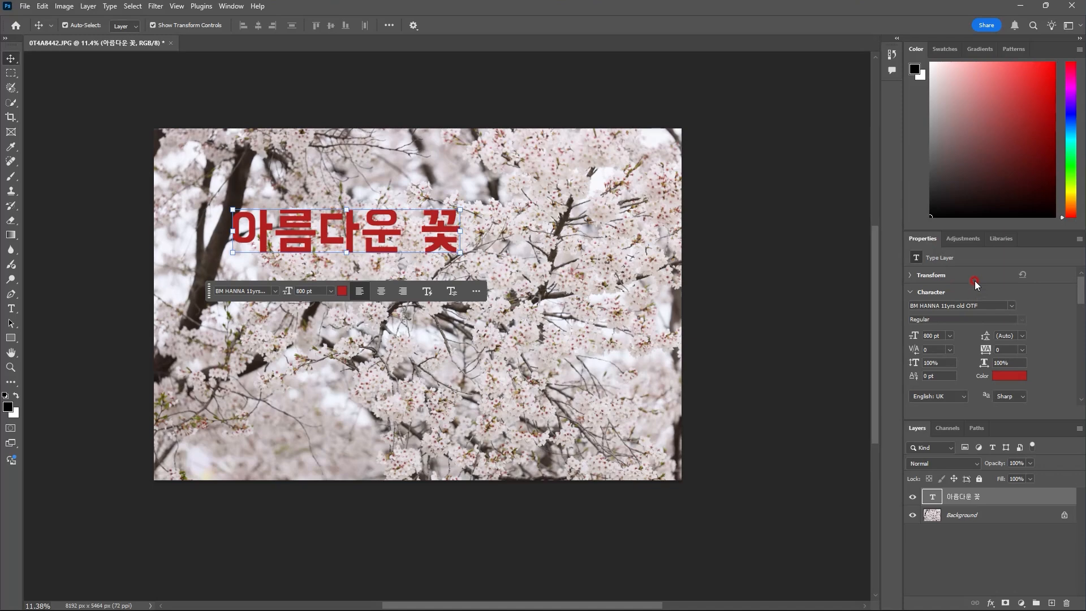
pyautogui.click(1012, 377)
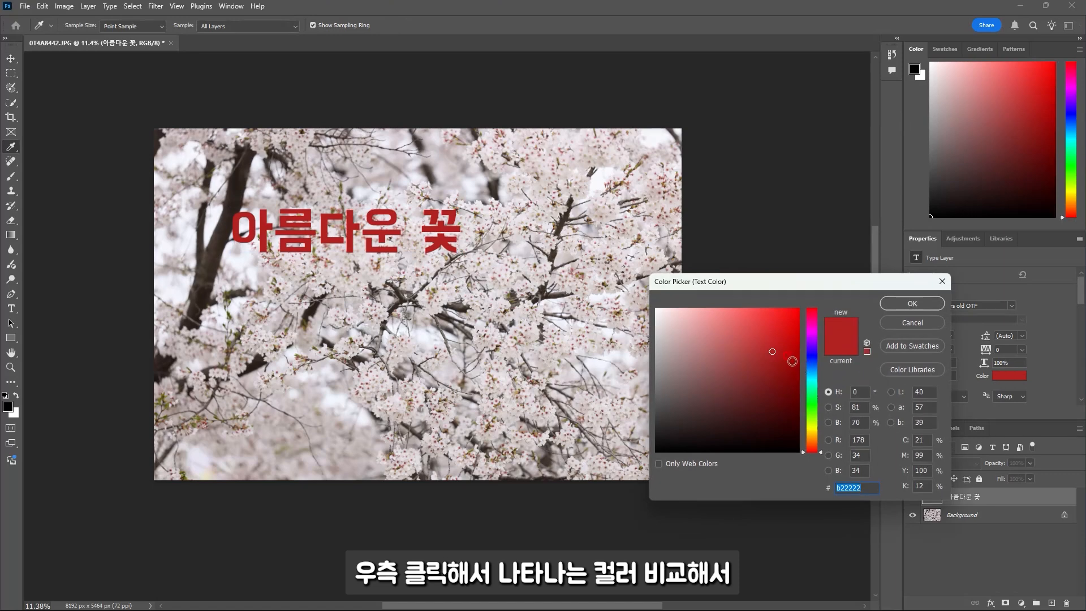
pyautogui.moveTo(772, 351)
pyautogui.mouseDown()
pyautogui.moveTo(775, 384)
pyautogui.moveTo(763, 372)
pyautogui.moveTo(711, 376)
pyautogui.moveTo(730, 351)
pyautogui.moveTo(714, 347)
pyautogui.moveTo(746, 325)
pyautogui.moveTo(764, 330)
pyautogui.moveTo(749, 348)
pyautogui.moveTo(757, 358)
pyautogui.mouseUp()
pyautogui.click(807, 352)
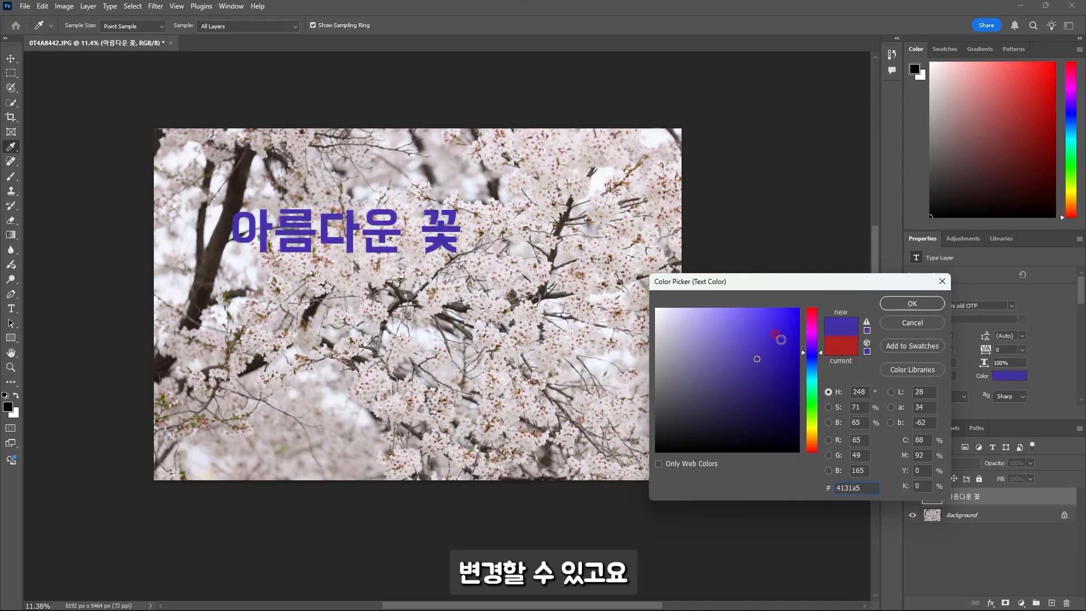
pyautogui.click(780, 339)
pyautogui.click(912, 303)
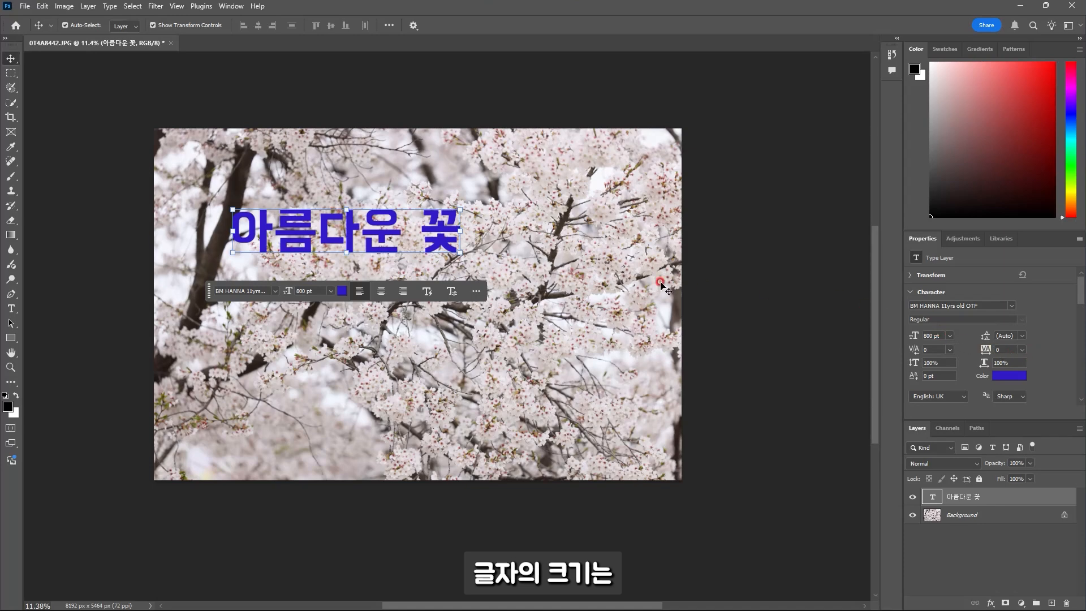
# Scale the text "아름다운 꽃" down to about 97% with Free Transform
pyautogui.hotkey('ctrl', 't')
pyautogui.moveTo(464, 254)
pyautogui.mouseDown()
pyautogui.moveTo(498, 277)
pyautogui.moveTo(537, 283)
pyautogui.moveTo(454, 256)
pyautogui.mouseUp()
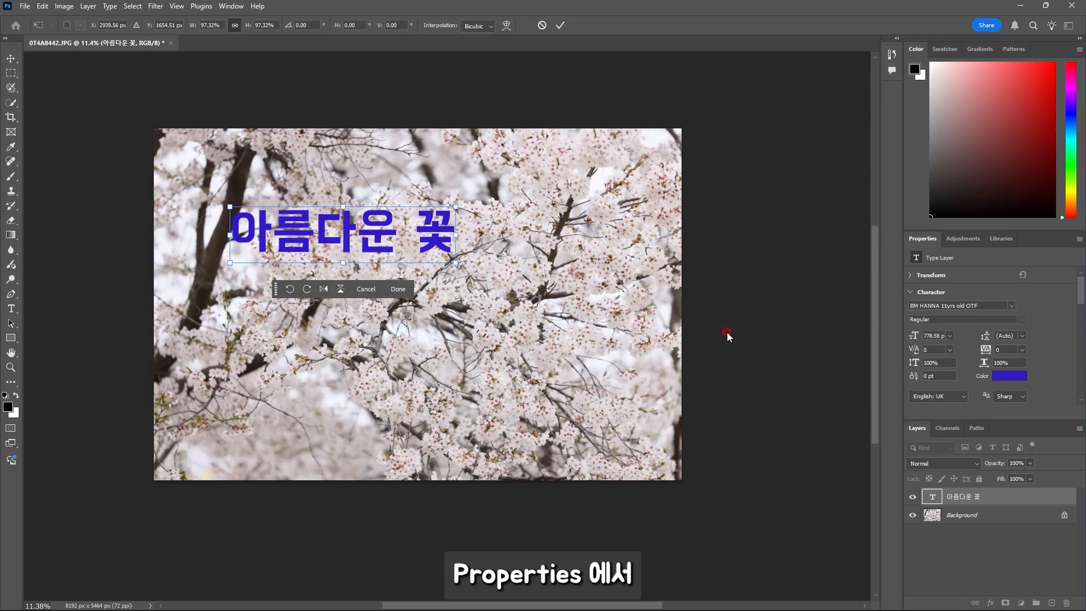
pyautogui.press('Return')
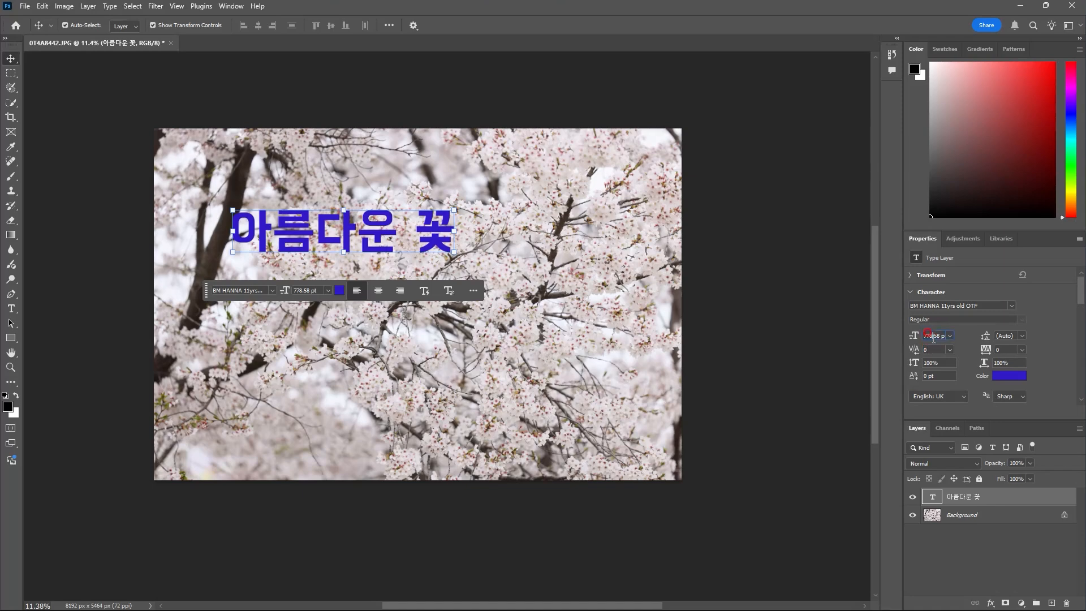
# Set the font size of the text "아름다운 꽃" to 900 pt
pyautogui.moveTo(933, 337); pyautogui.dragTo(899, 334)
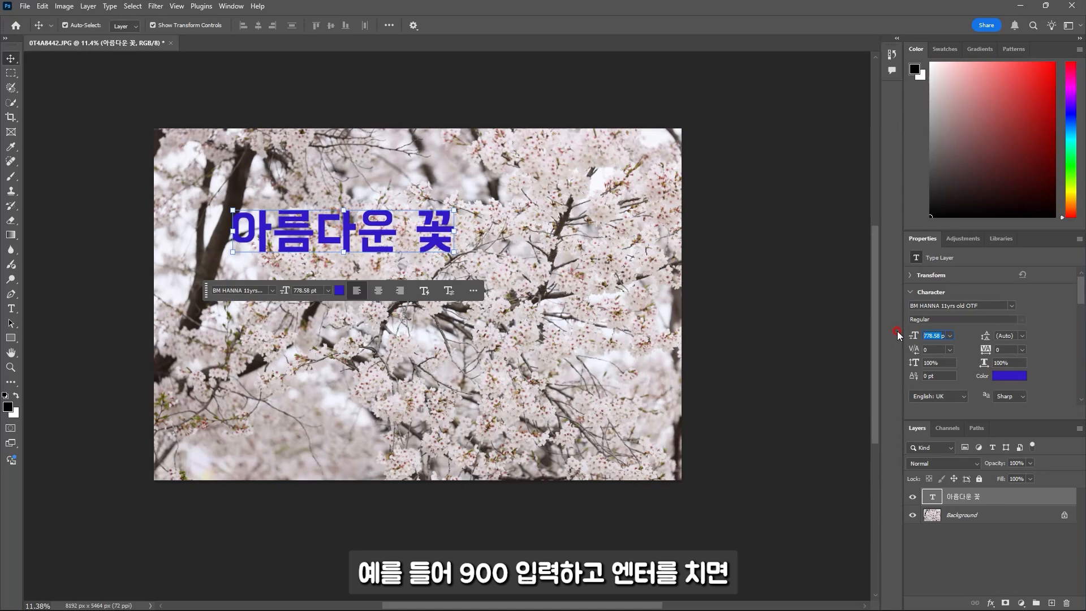
pyautogui.write('900pt')
pyautogui.press('Return')
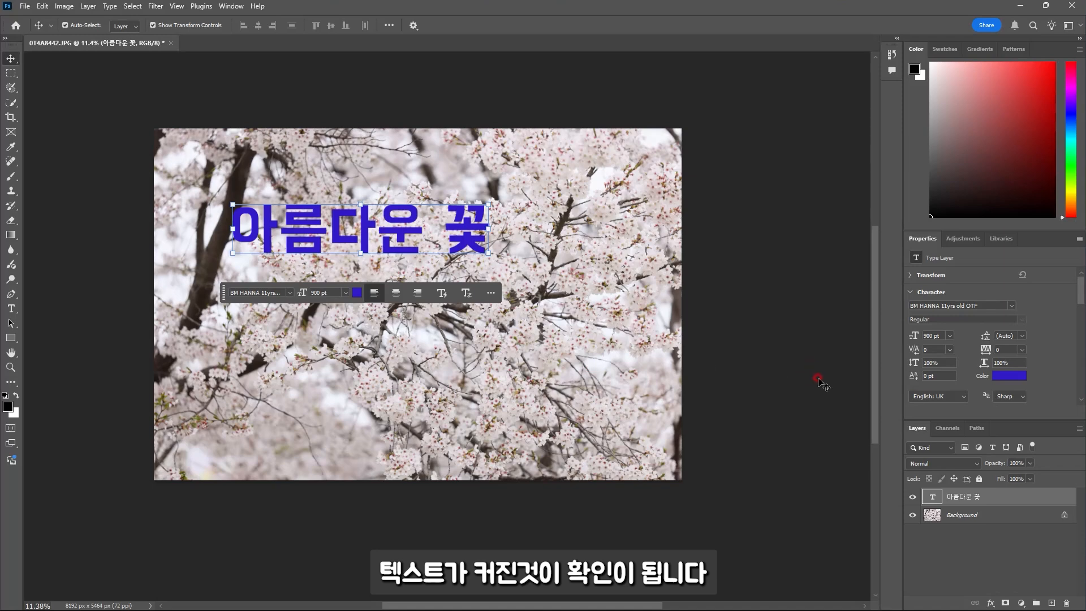
# Examine the available fonts and the type, paragraph and bullet options for the text layer without changing any of them
pyautogui.click(1009, 307)
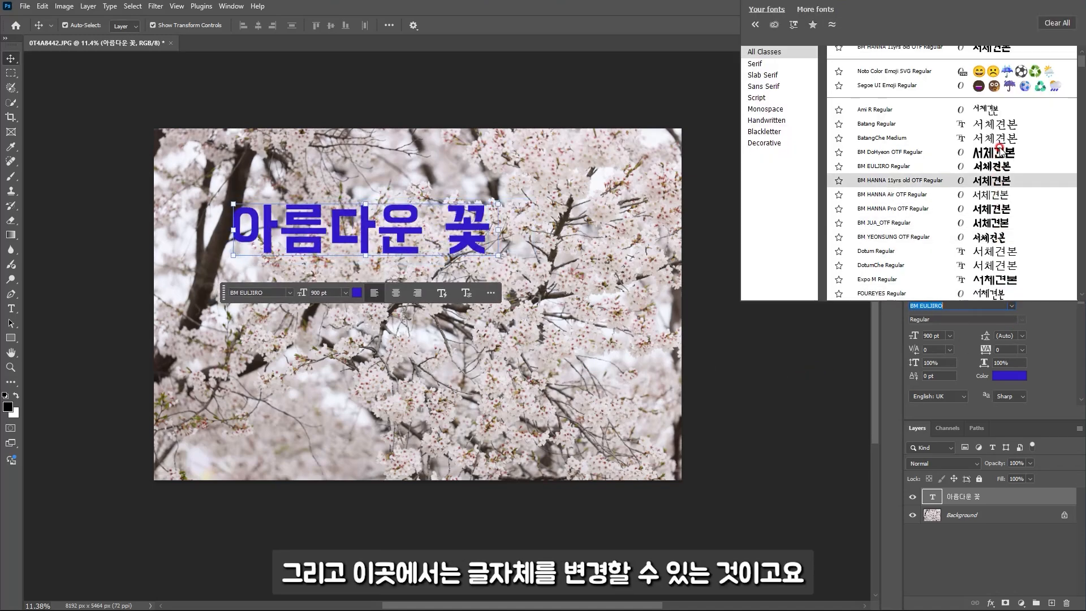
pyautogui.click(1053, 342)
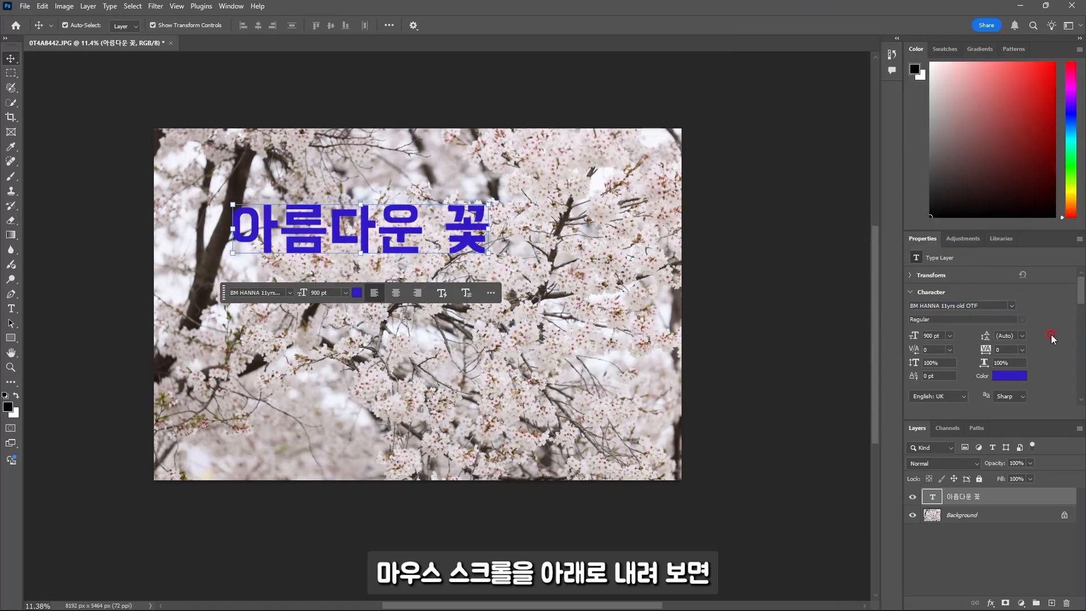
pyautogui.scroll(-3, 1051, 334)
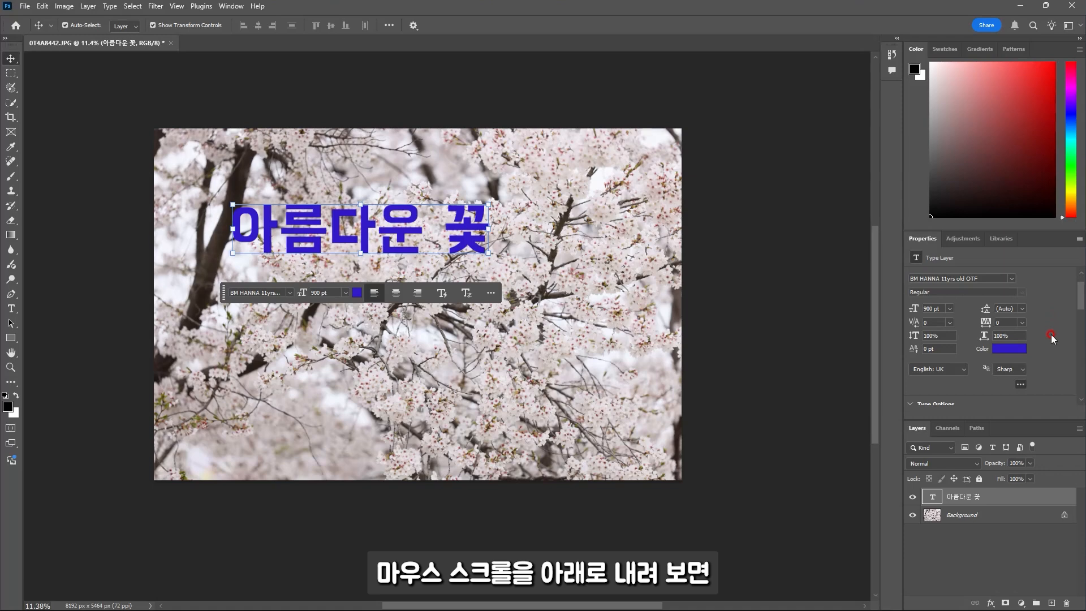
pyautogui.scroll(-4, 1051, 334)
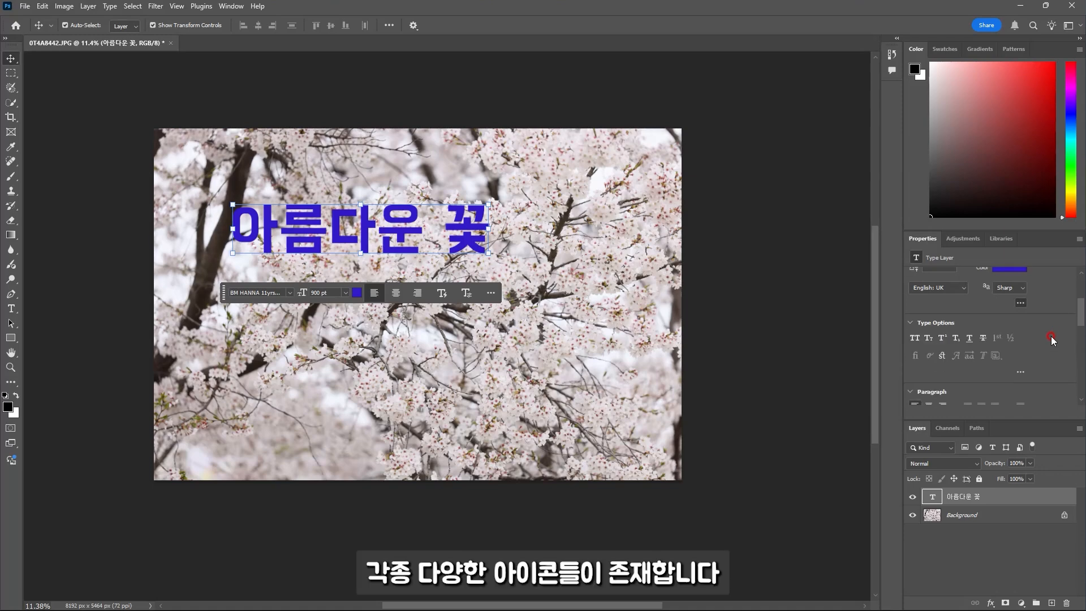
pyautogui.scroll(-4, 1051, 336)
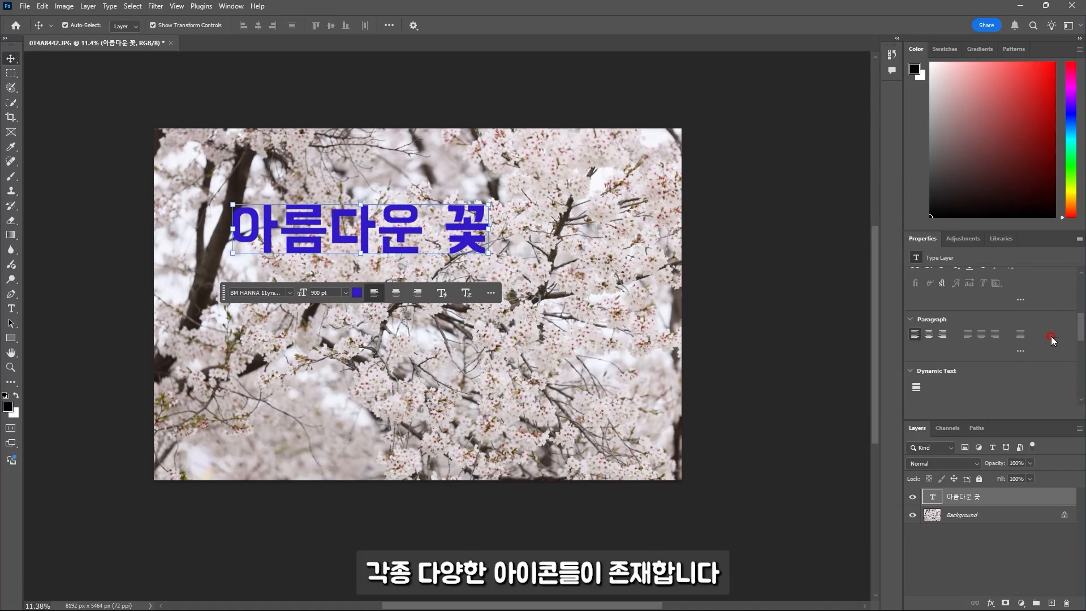
pyautogui.scroll(-2, 1050, 336)
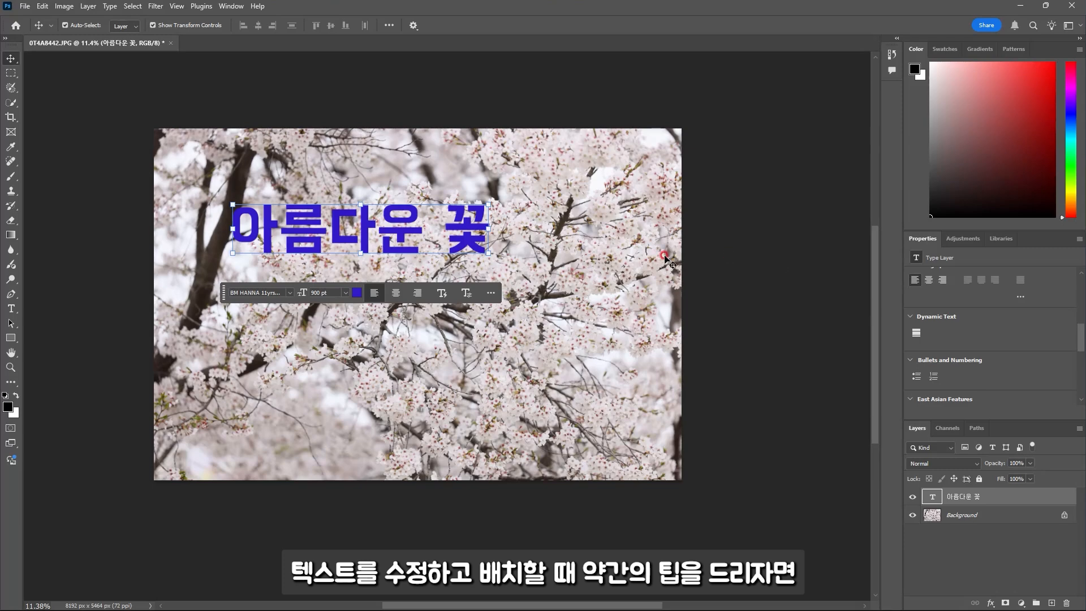
# Move the text "아름다운 꽃" to around the centre of the photo and briefly open it for editing
pyautogui.moveTo(379, 233); pyautogui.dragTo(412, 277)
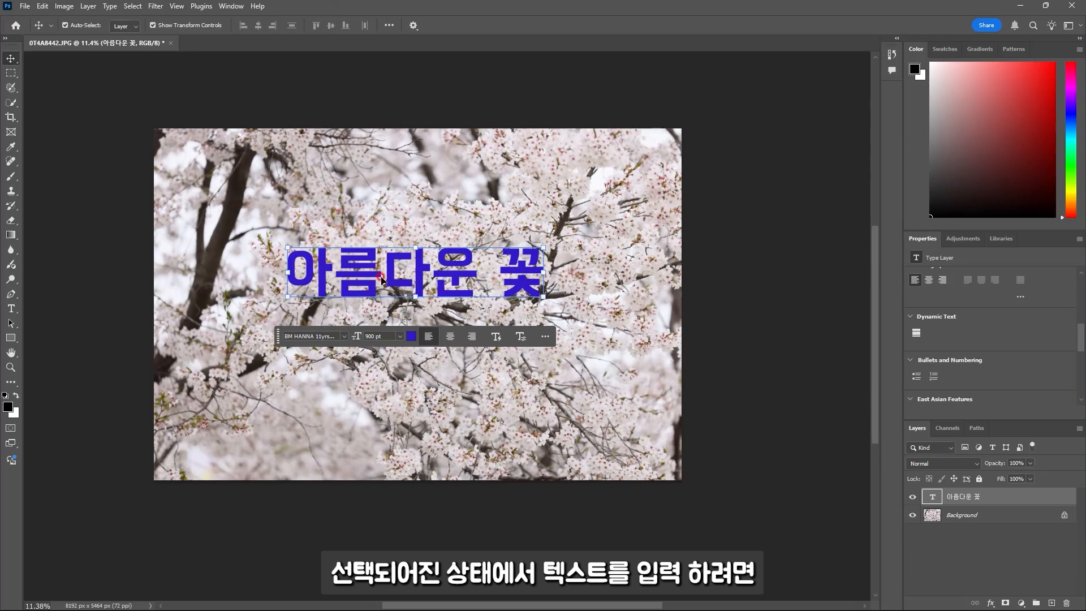
pyautogui.doubleClick(514, 301)
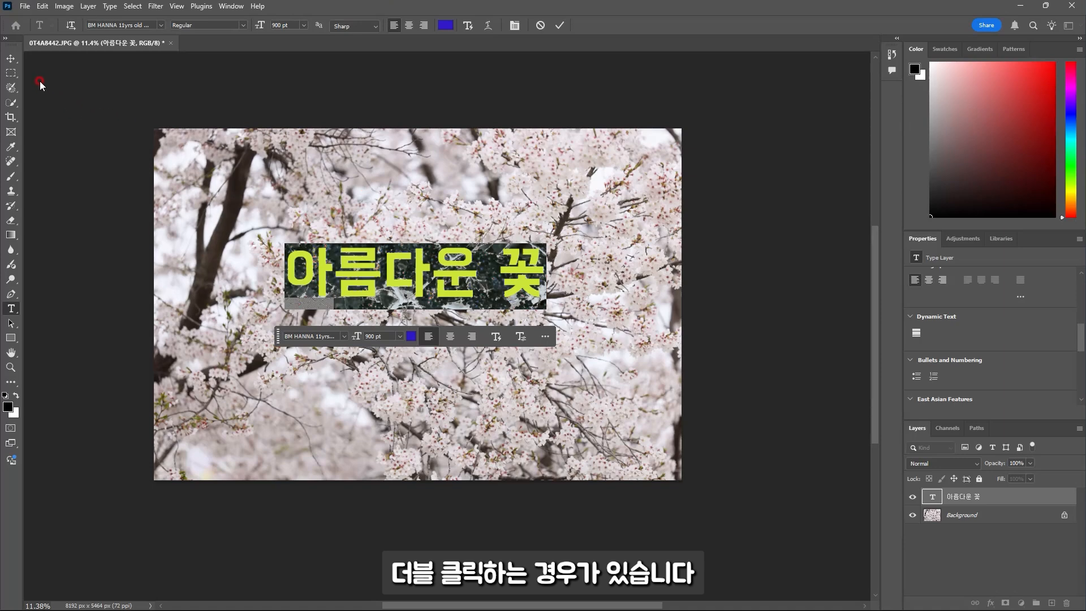
pyautogui.click(11, 58)
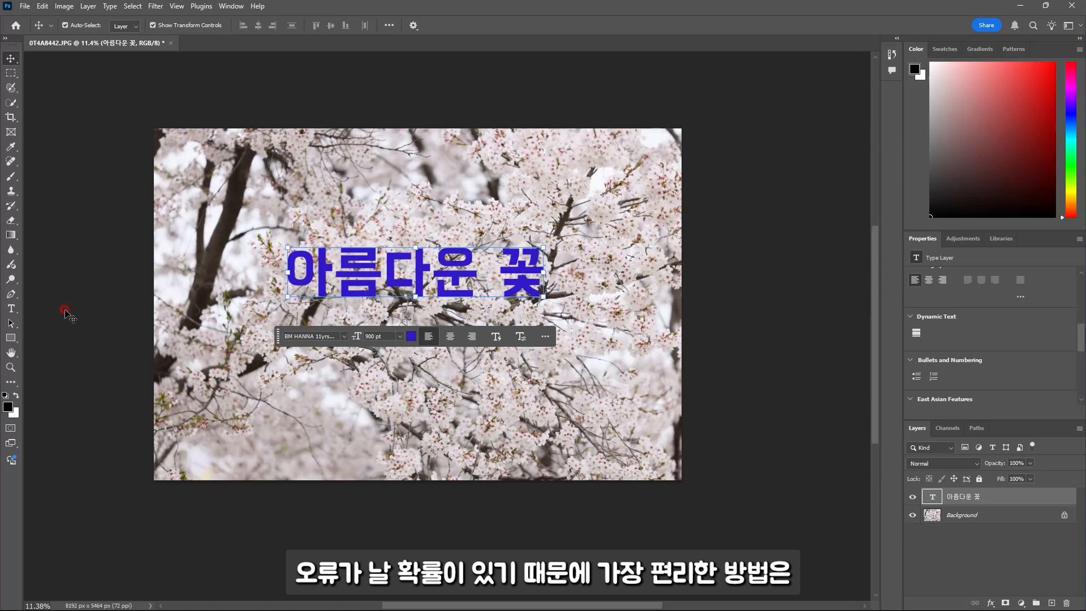
# Practise placing the cursor and highlighting characters in "아름다운 꽃" with the Type tool, ending the edit with the Move tool
pyautogui.click(11, 310)
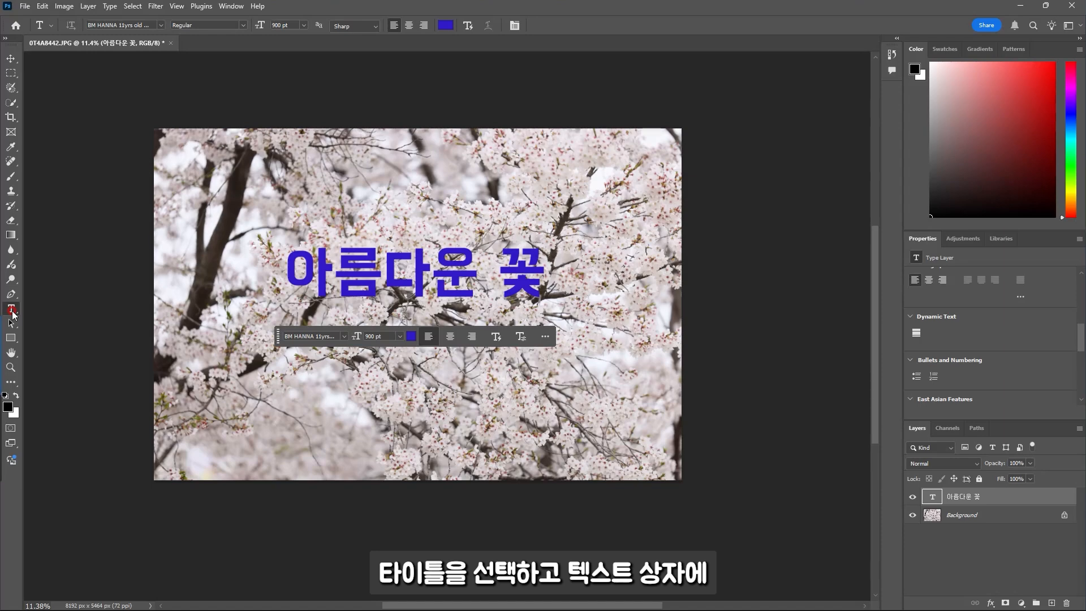
pyautogui.click(329, 277)
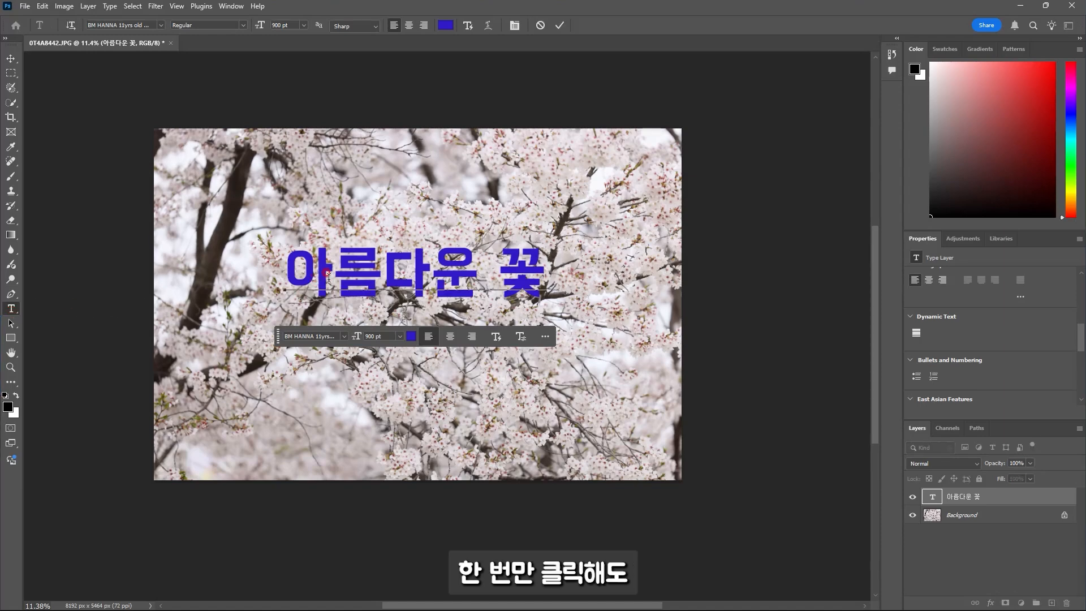
pyautogui.click(381, 266)
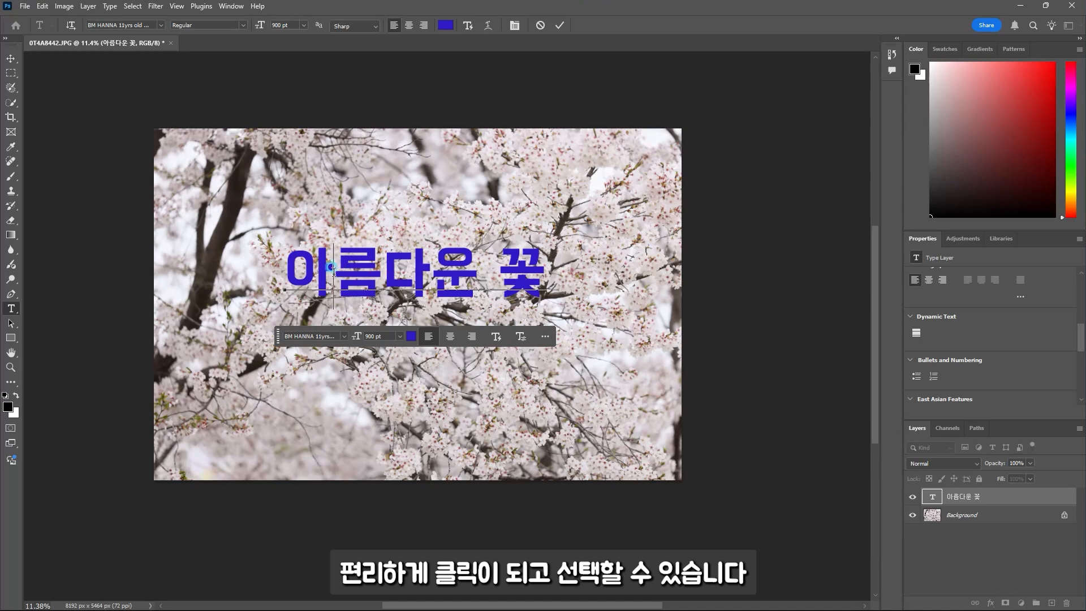
pyautogui.moveTo(333, 270); pyautogui.dragTo(413, 274)
pyautogui.click(499, 271)
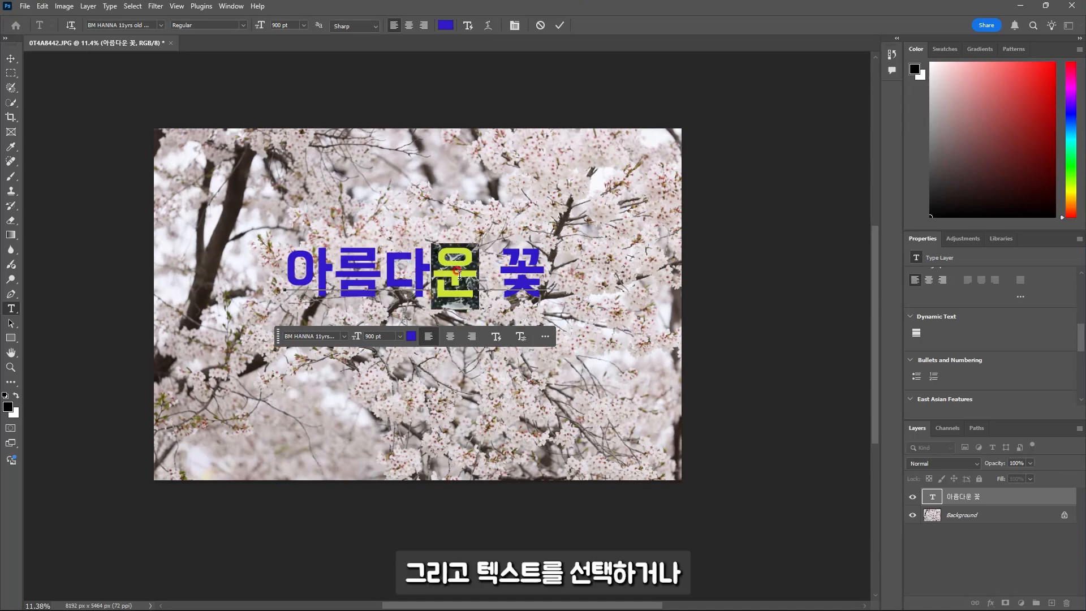
pyautogui.click(536, 275)
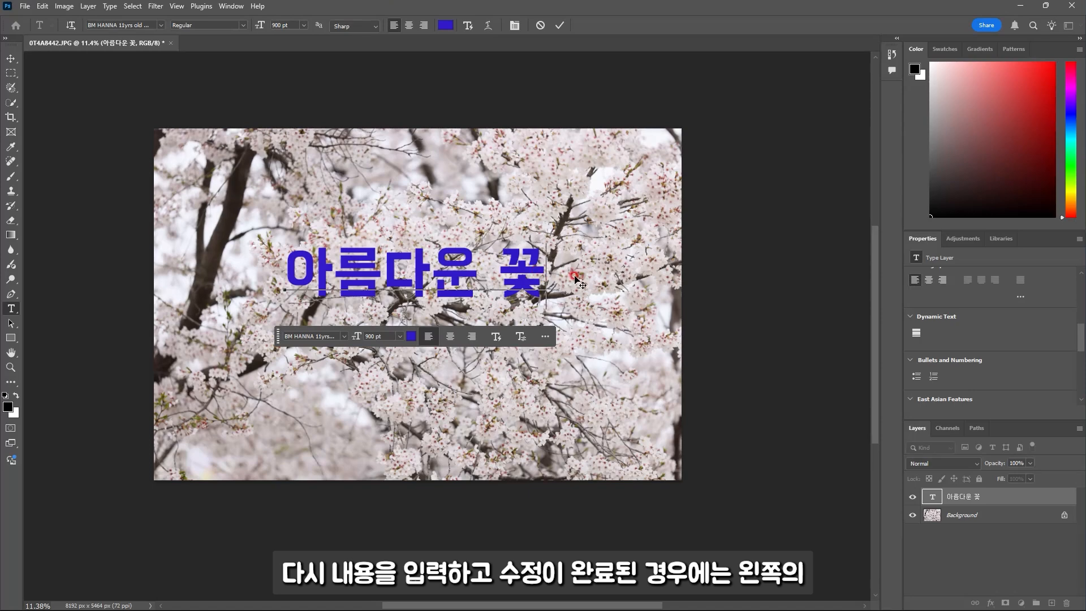
pyautogui.click(9, 58)
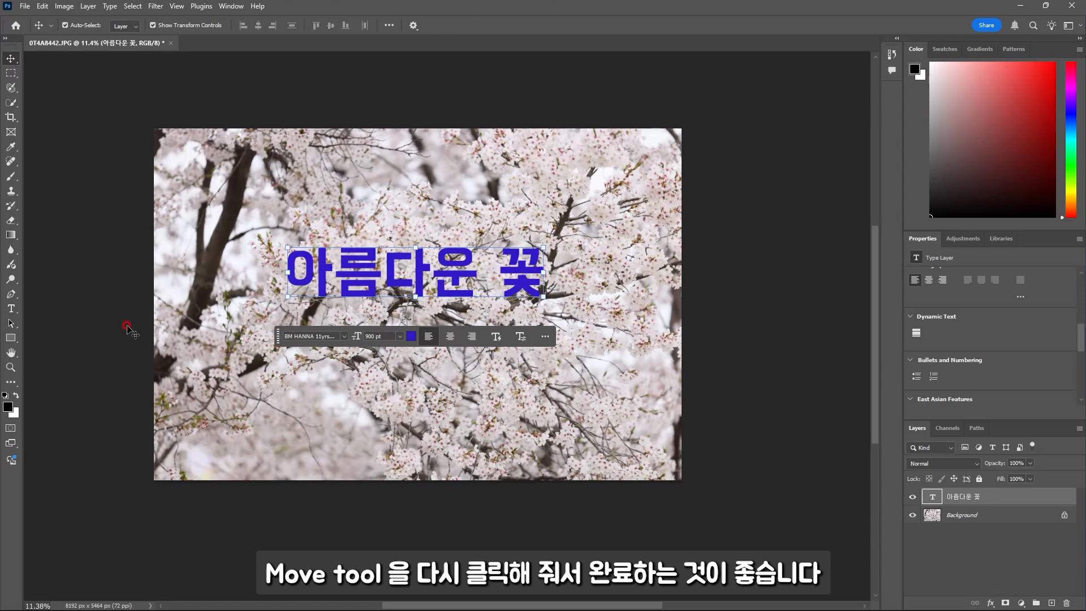
# Add several "Lorem Ipsum" placeholder text layers at different spots on the photo with the Type tool
pyautogui.click(11, 310)
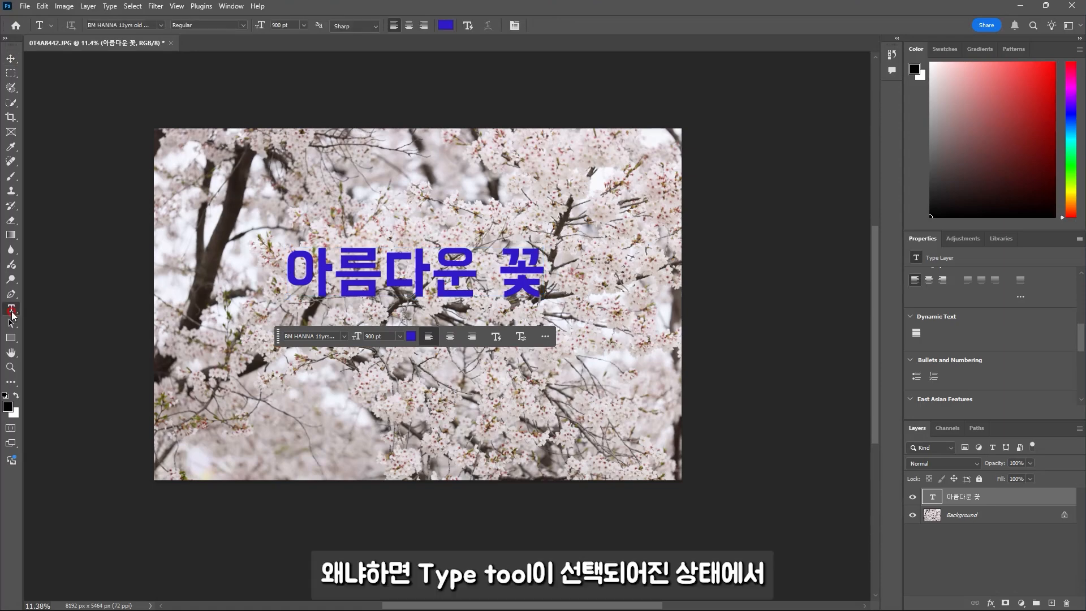
pyautogui.click(217, 456)
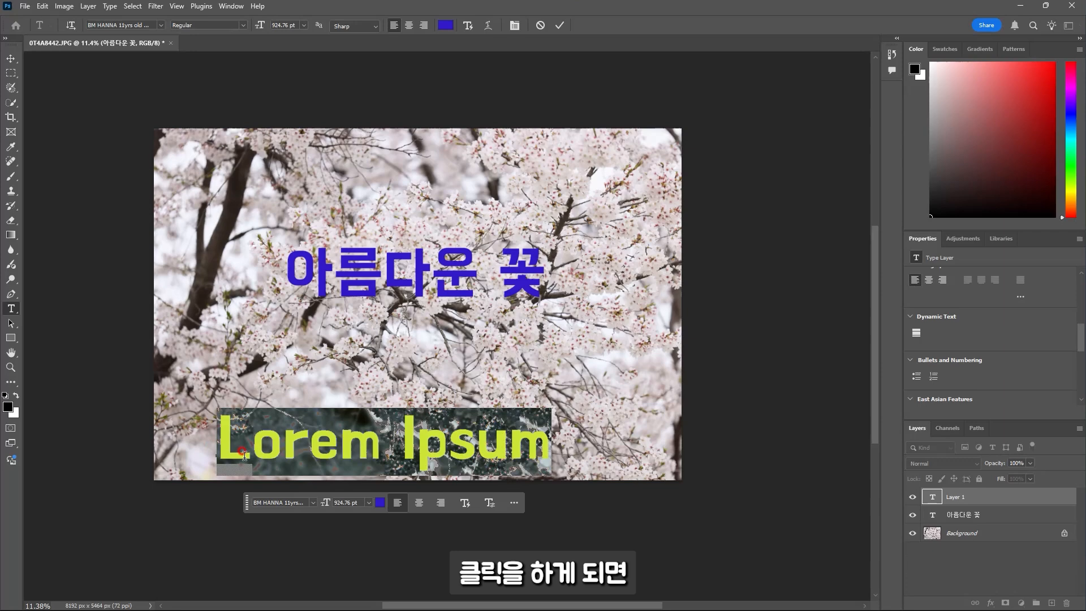
pyautogui.click(362, 382)
pyautogui.click(365, 370)
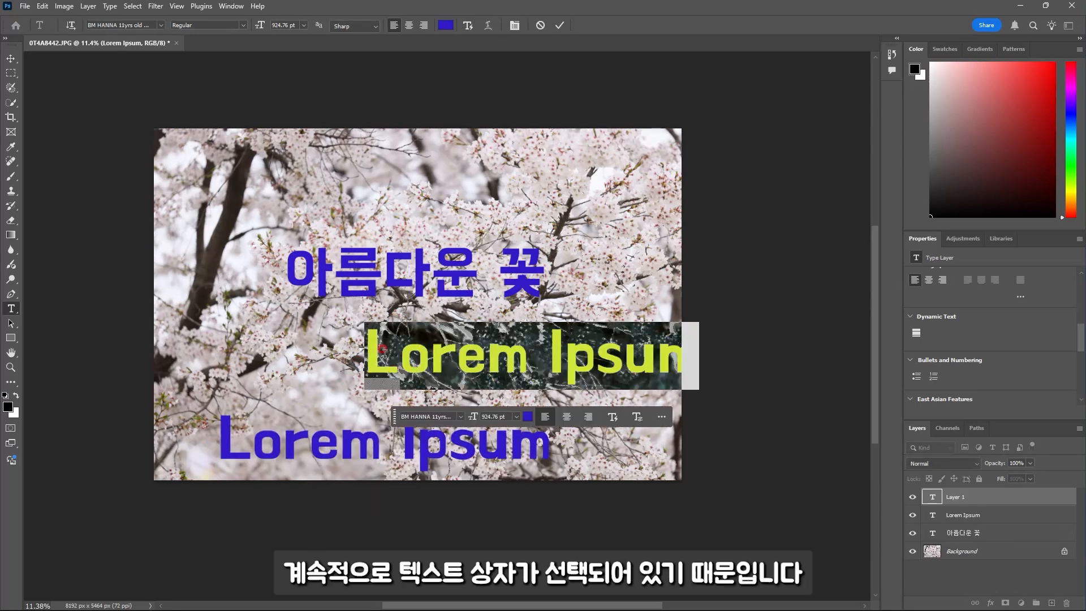
pyautogui.click(330, 222)
pyautogui.click(346, 204)
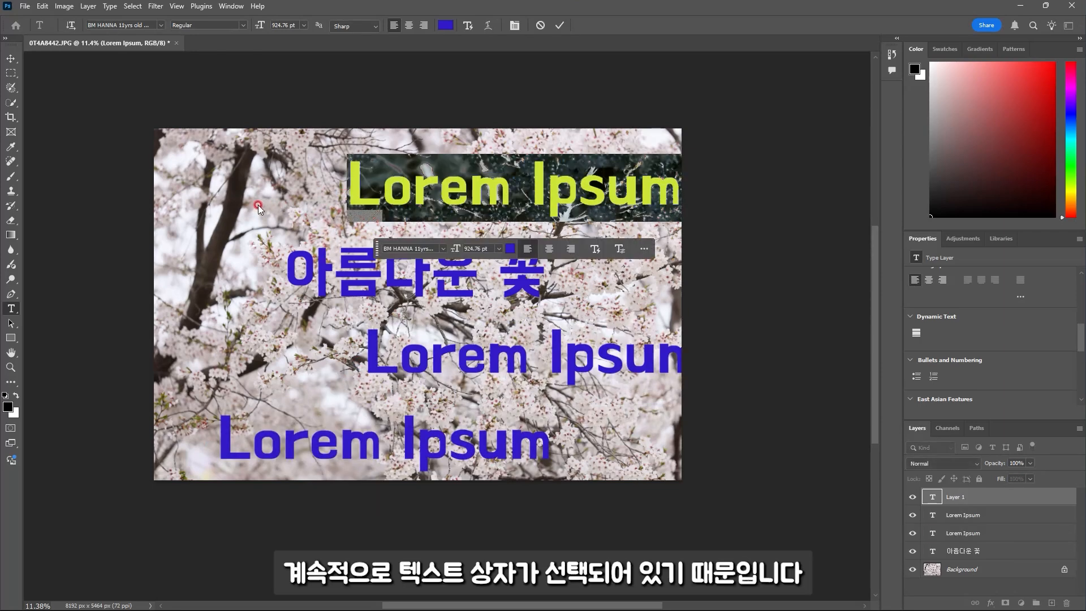
pyautogui.click(237, 201)
pyautogui.click(223, 200)
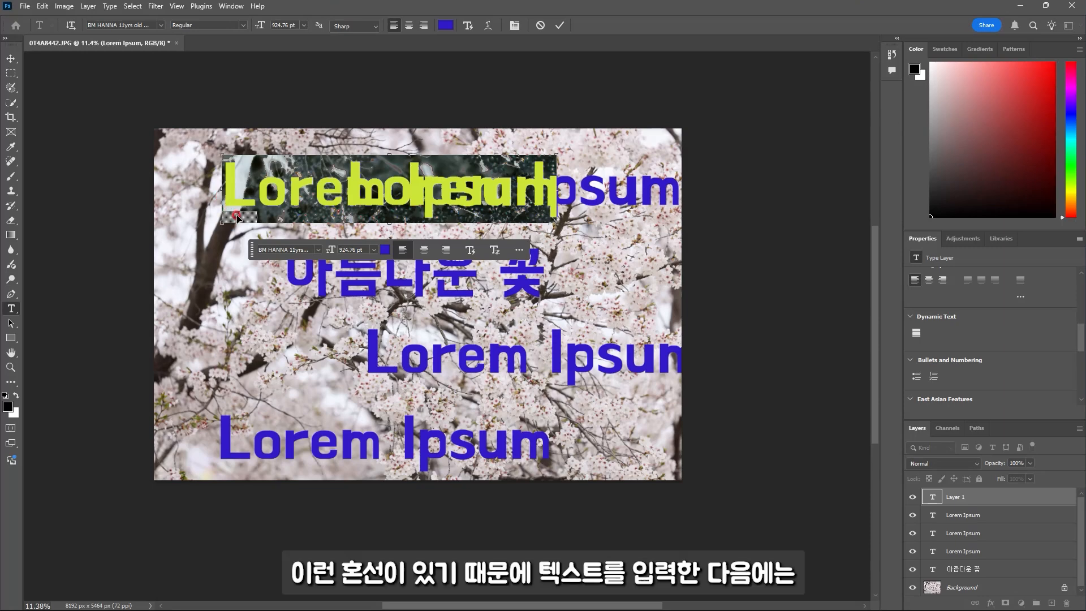
pyautogui.click(227, 296)
# Undo all the added "Lorem Ipsum" text layers and return to the Move tool
pyautogui.hotkey('ctrl', 'z')
pyautogui.hotkey('ctrl', 'z')
pyautogui.hotkey('ctrl', 'z')
pyautogui.hotkey('ctrl', 'z')
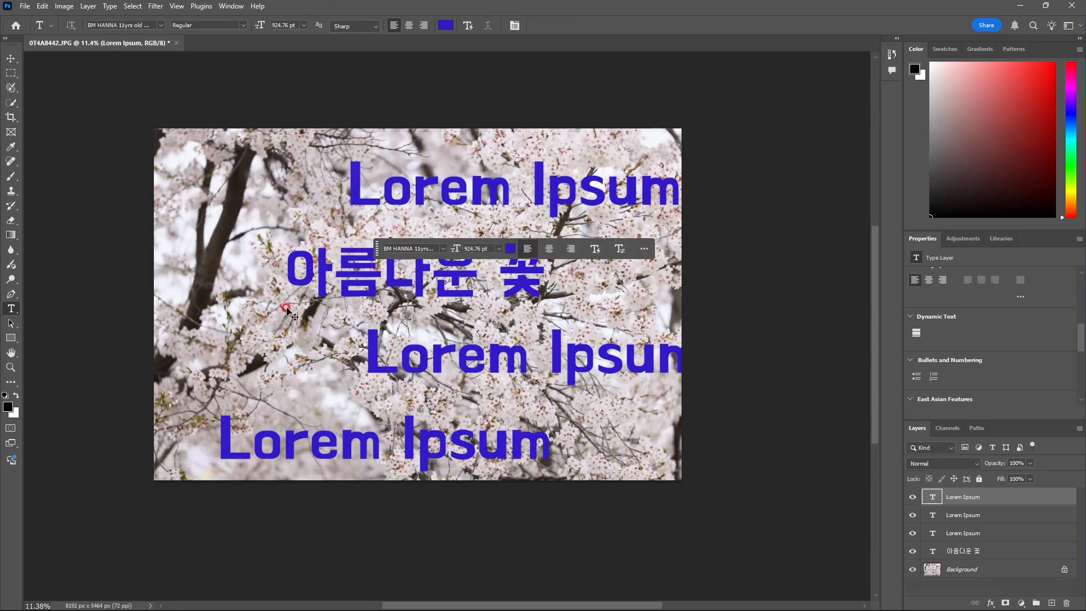
pyautogui.click(10, 59)
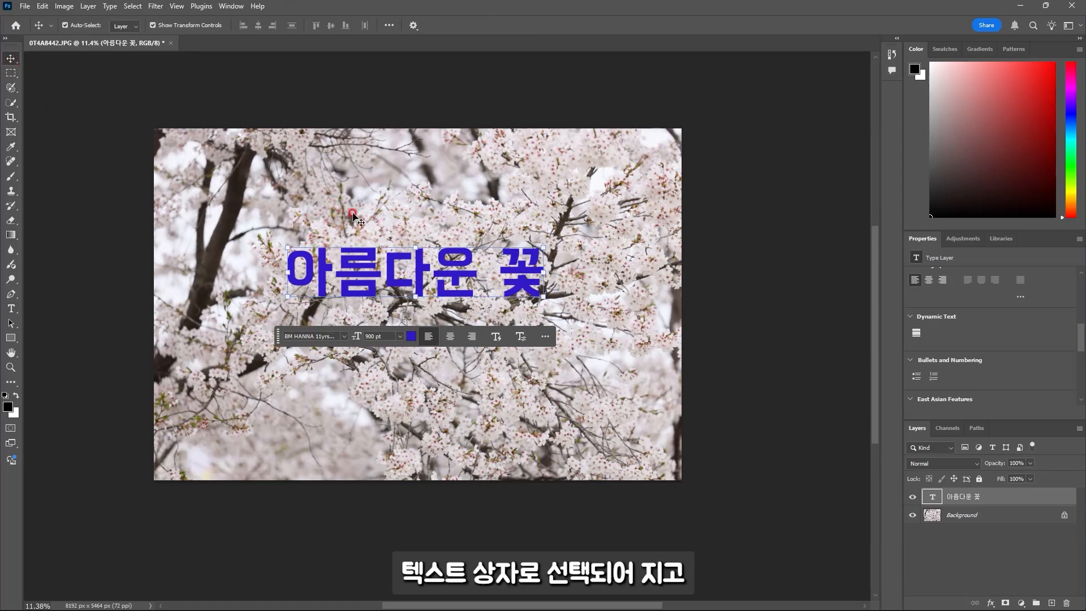
pyautogui.click(285, 376)
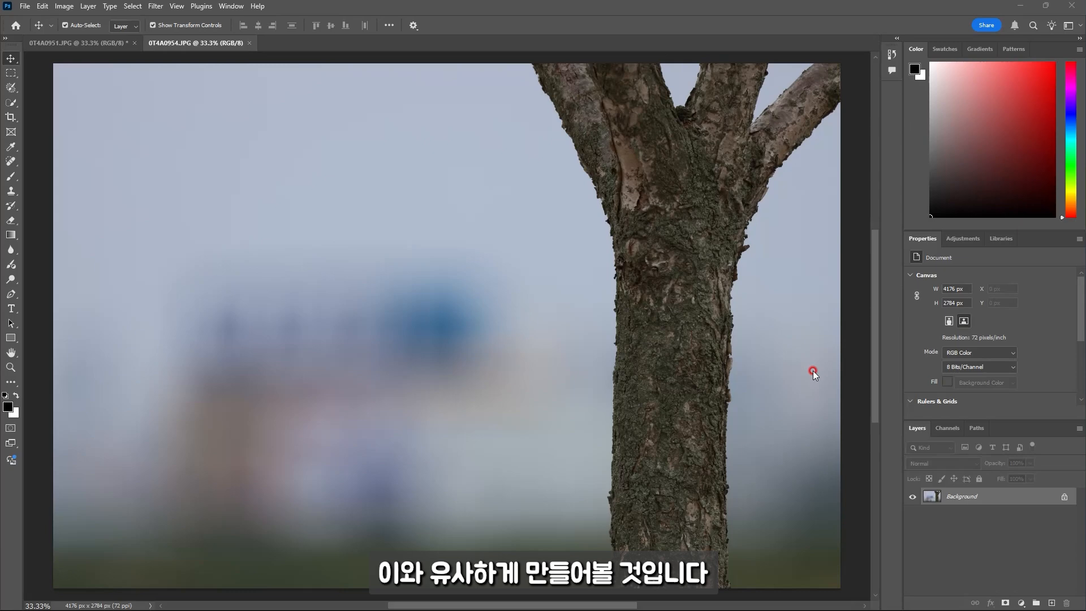
# Switch to the green tree photo 0T4A0951.JPG and activate the Quick Selection Tool
pyautogui.click(114, 45)
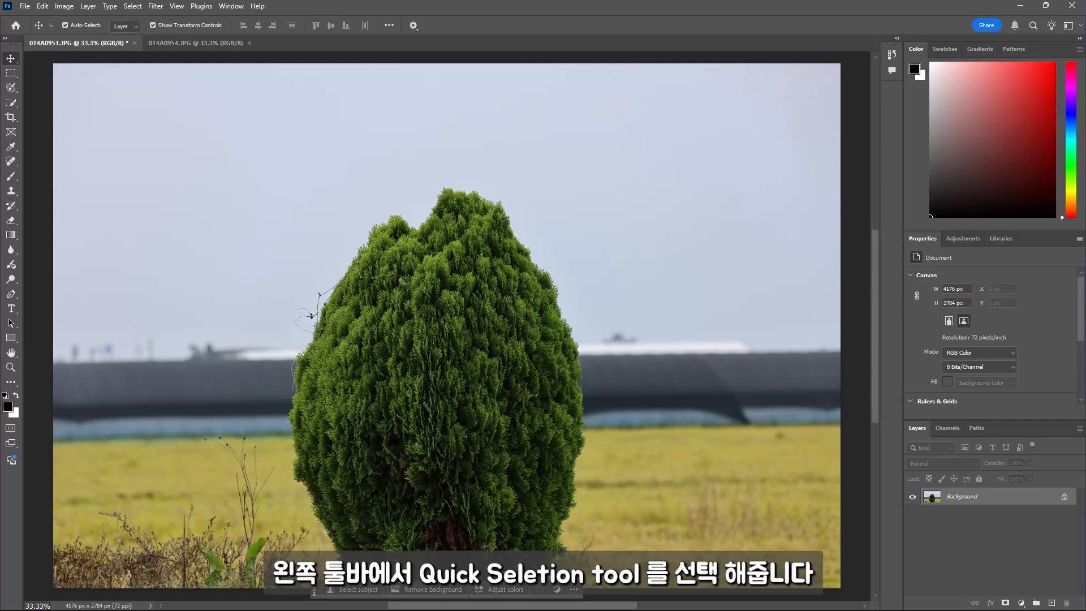
pyautogui.click(12, 103)
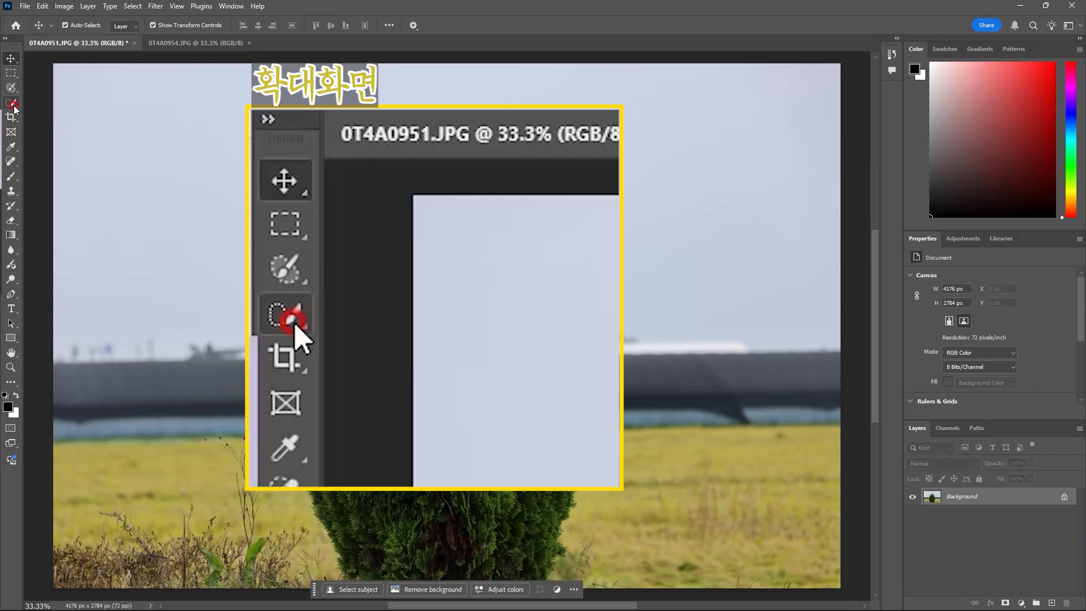
pyautogui.click(17, 106)
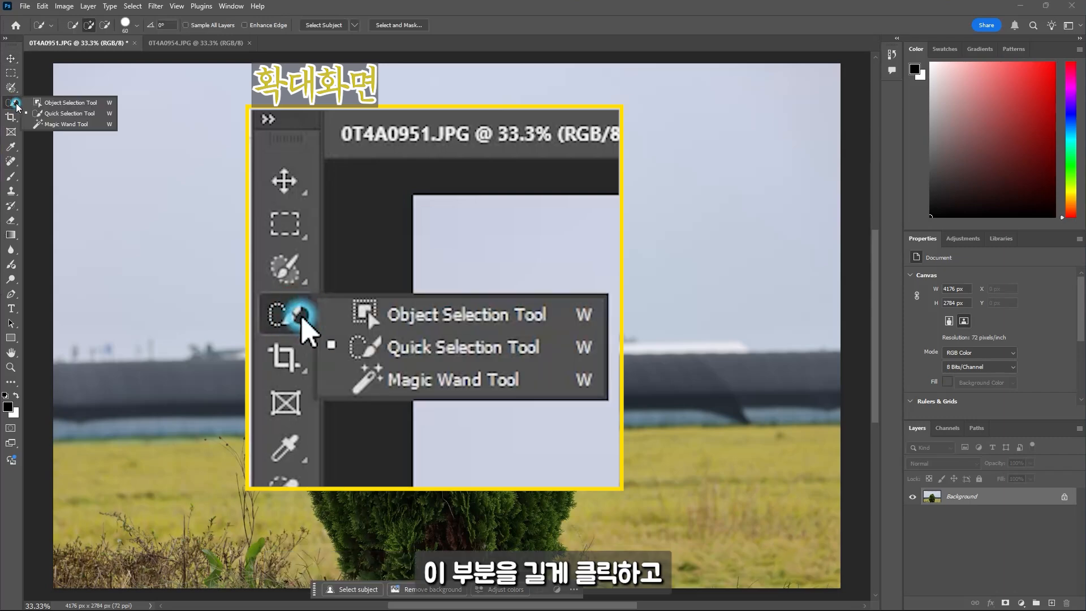
pyautogui.click(100, 116)
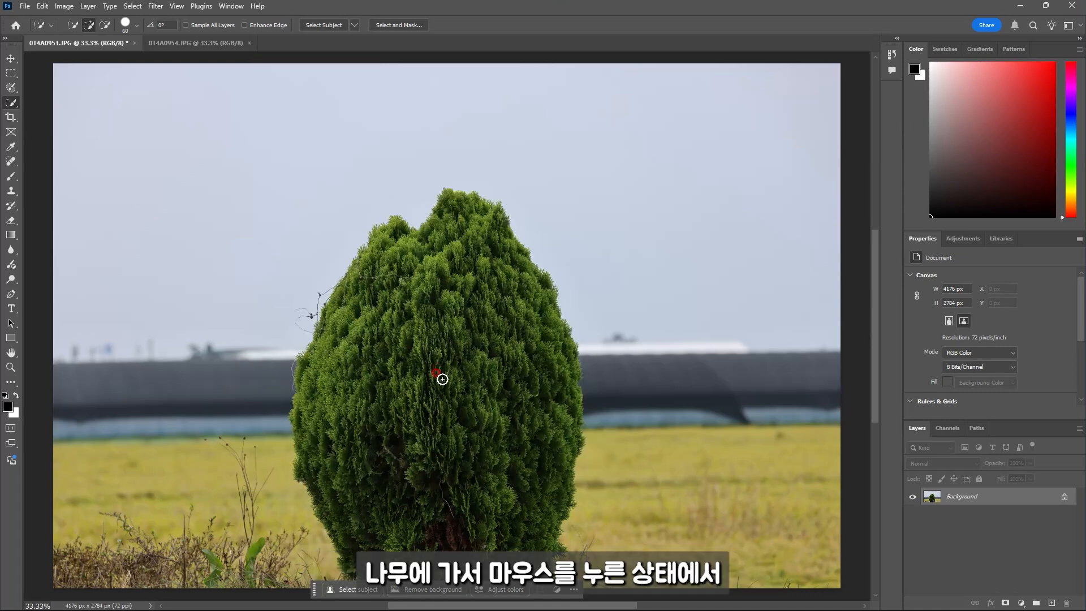
# Select the whole green tree with the Quick Selection Tool and invert the selection to the background
pyautogui.moveTo(436, 387)
pyautogui.mouseDown()
pyautogui.moveTo(433, 361)
pyautogui.moveTo(408, 381)
pyautogui.moveTo(422, 421)
pyautogui.moveTo(461, 407)
pyautogui.moveTo(460, 369)
pyautogui.moveTo(422, 350)
pyautogui.moveTo(390, 372)
pyautogui.moveTo(386, 427)
pyautogui.moveTo(441, 444)
pyautogui.moveTo(480, 374)
pyautogui.moveTo(452, 331)
pyautogui.moveTo(406, 344)
pyautogui.moveTo(369, 388)
pyautogui.moveTo(405, 465)
pyautogui.moveTo(485, 429)
pyautogui.moveTo(500, 339)
pyautogui.moveTo(445, 311)
pyautogui.moveTo(386, 348)
pyautogui.moveTo(364, 408)
pyautogui.moveTo(420, 477)
pyautogui.moveTo(488, 442)
pyautogui.moveTo(497, 416)
pyautogui.mouseUp()
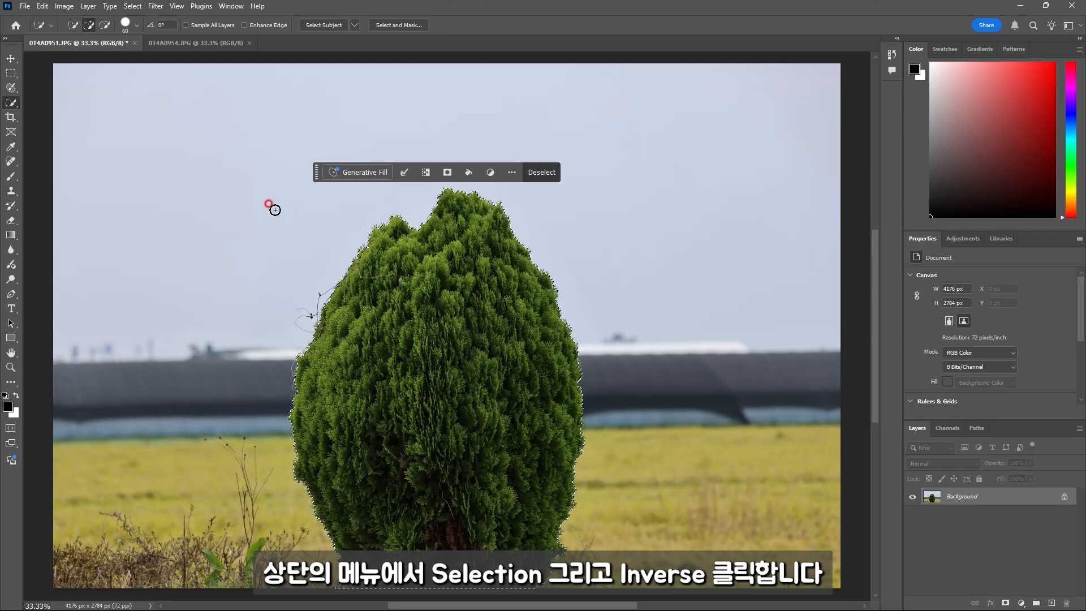
pyautogui.click(134, 6)
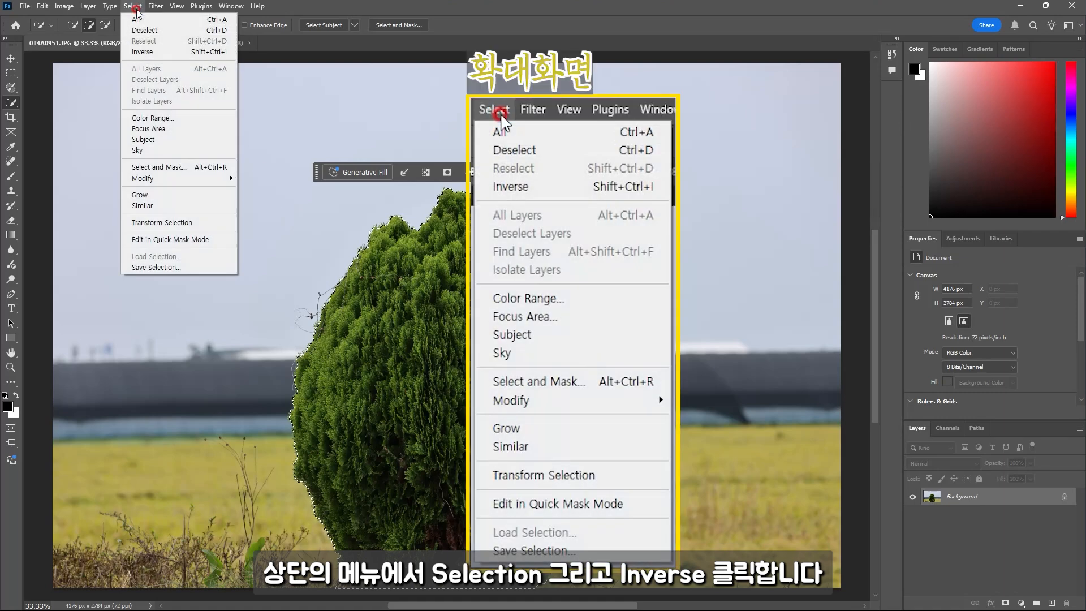
pyautogui.click(162, 55)
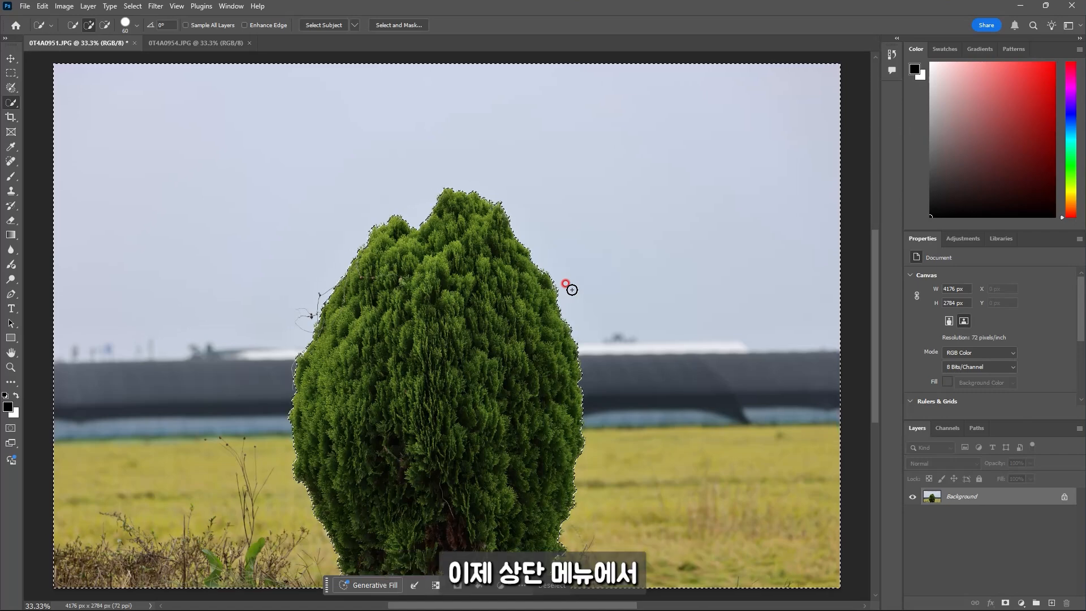
# Apply a Gaussian Blur with a radius of 49.8 pixels to the selected background and deselect it
pyautogui.click(155, 6)
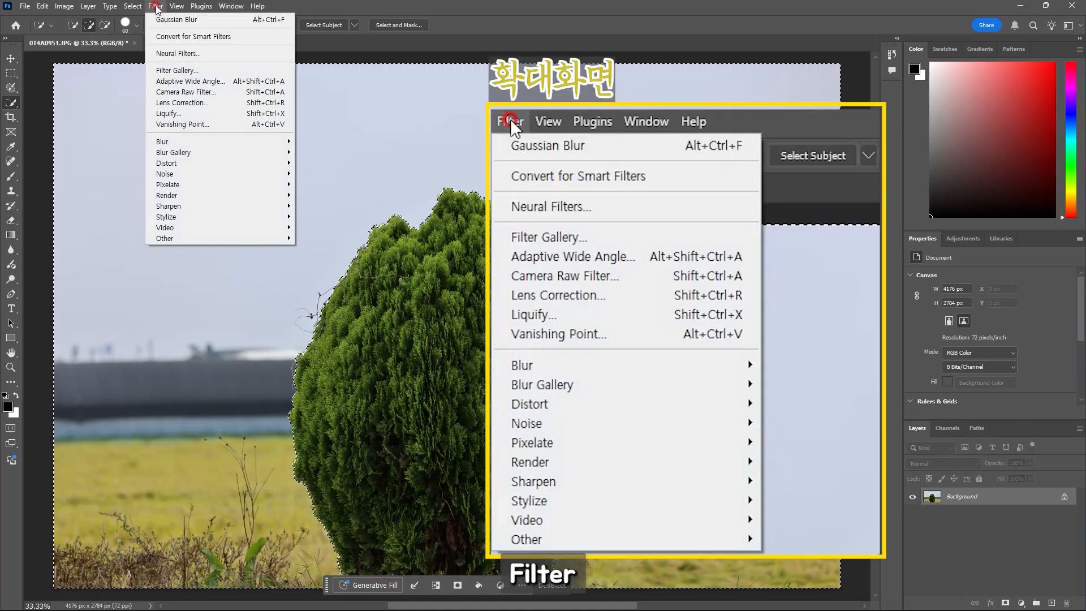
pyautogui.click(186, 141)
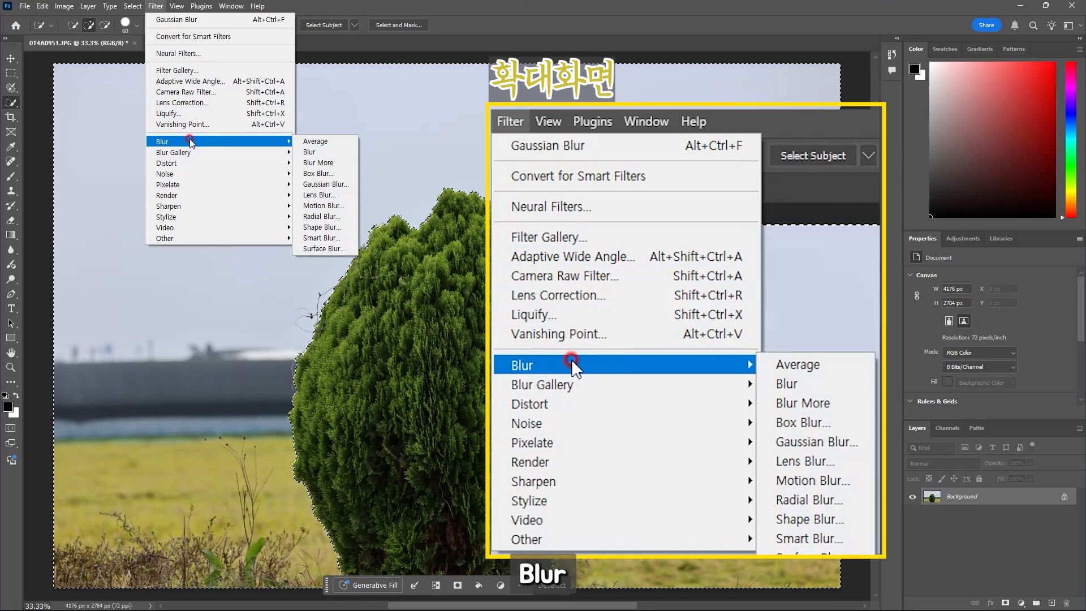
pyautogui.click(338, 184)
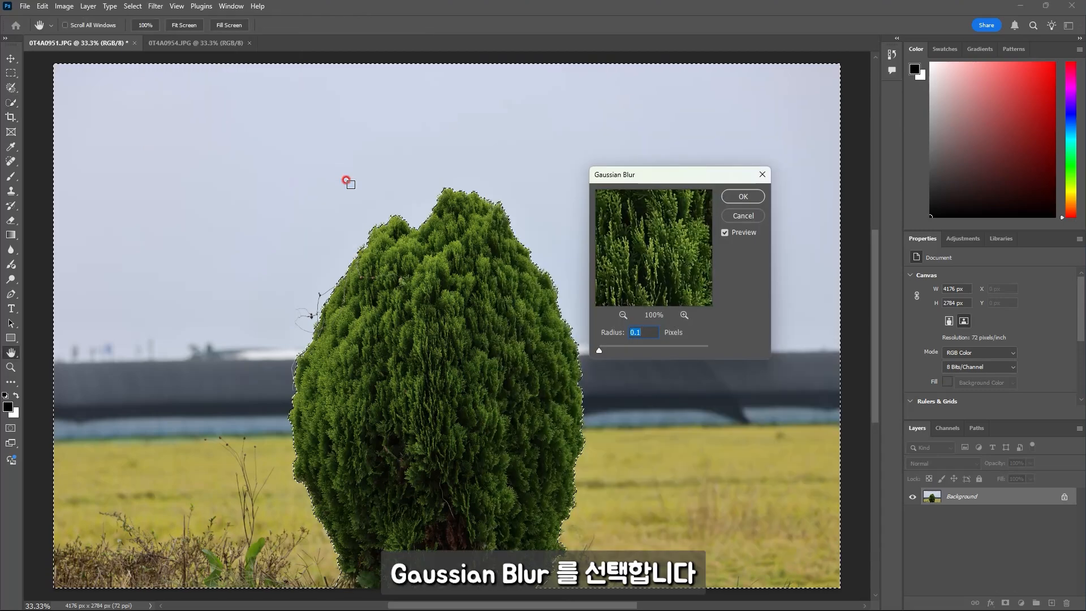
pyautogui.click(599, 349)
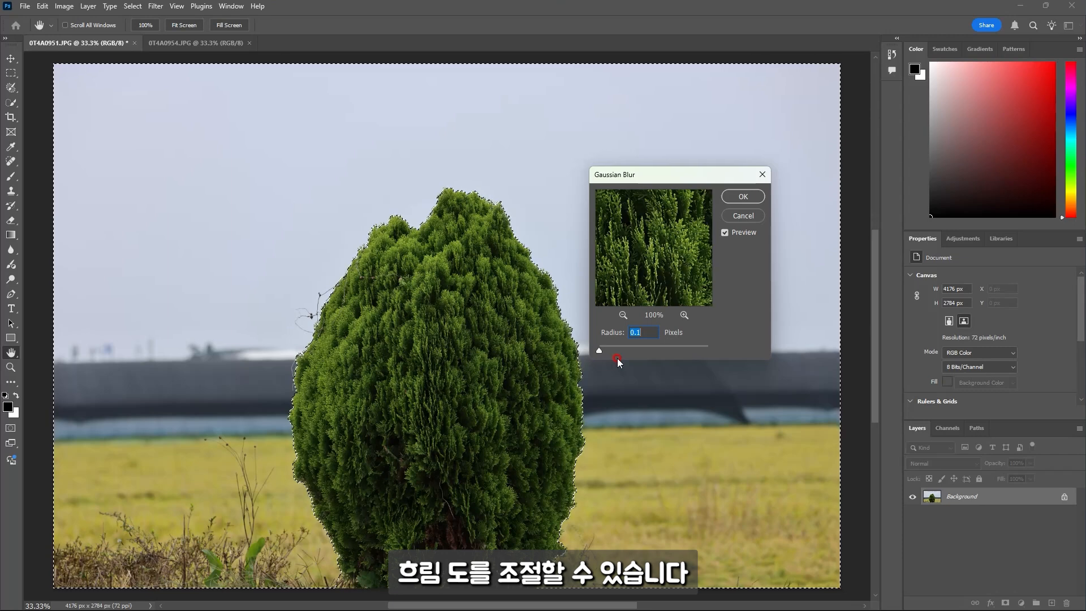
pyautogui.click(599, 349)
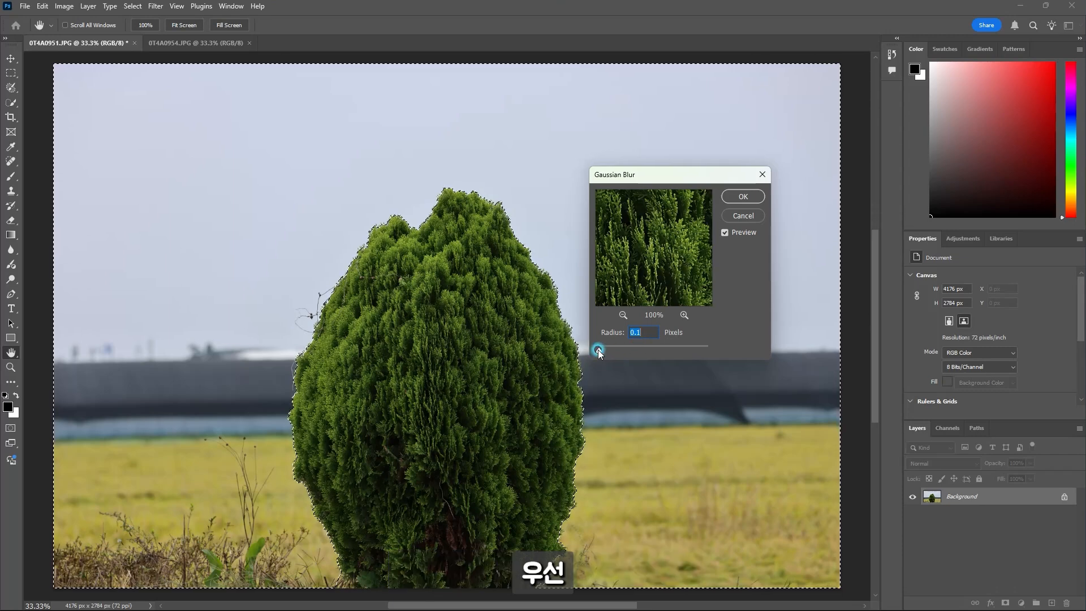
pyautogui.moveTo(619, 350); pyautogui.dragTo(659, 349)
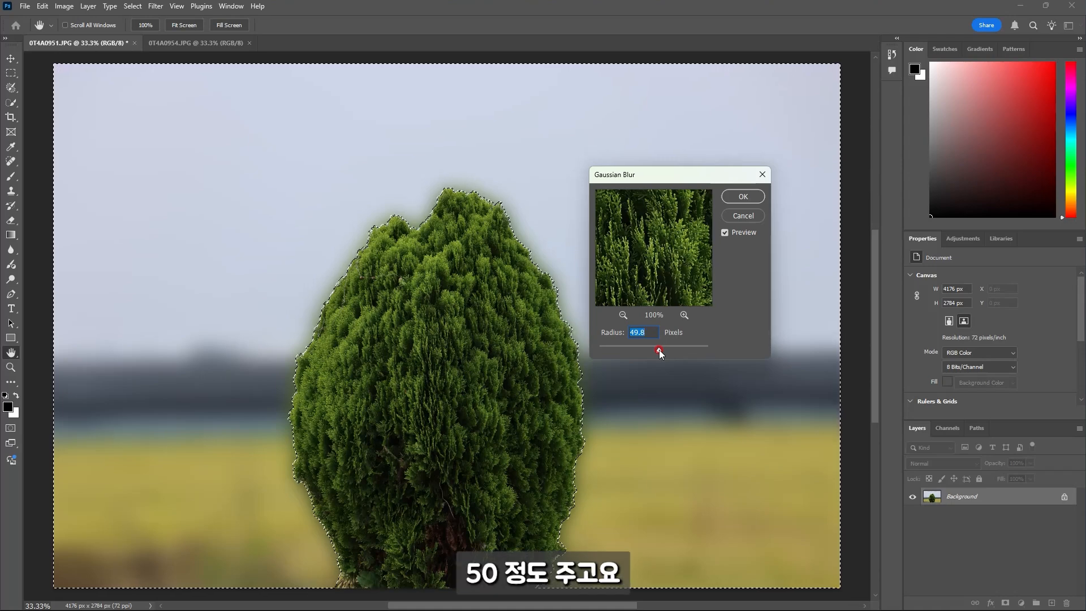
pyautogui.click(744, 196)
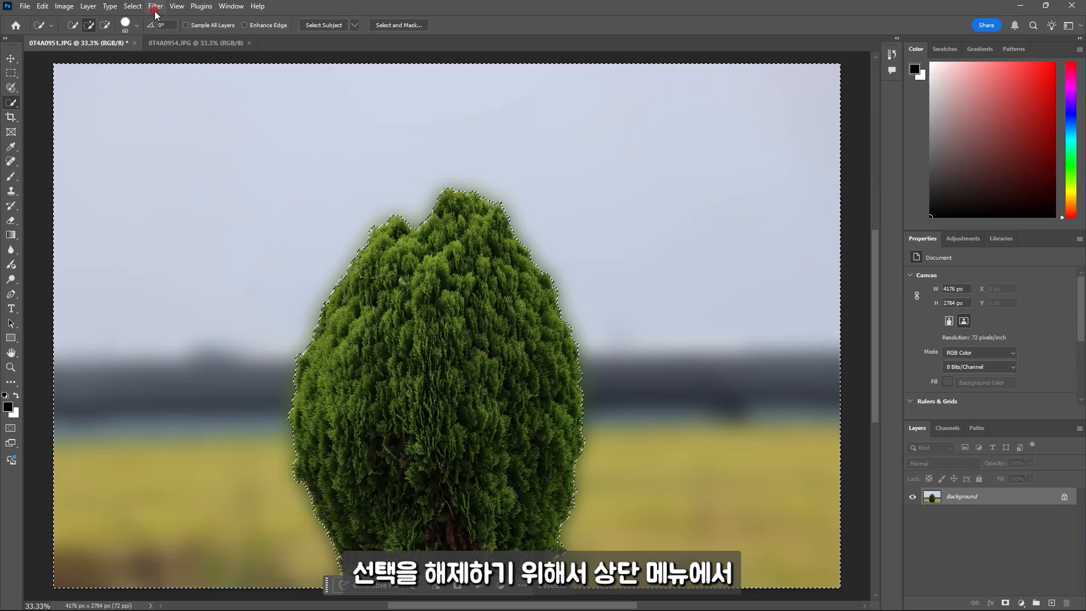
pyautogui.click(131, 6)
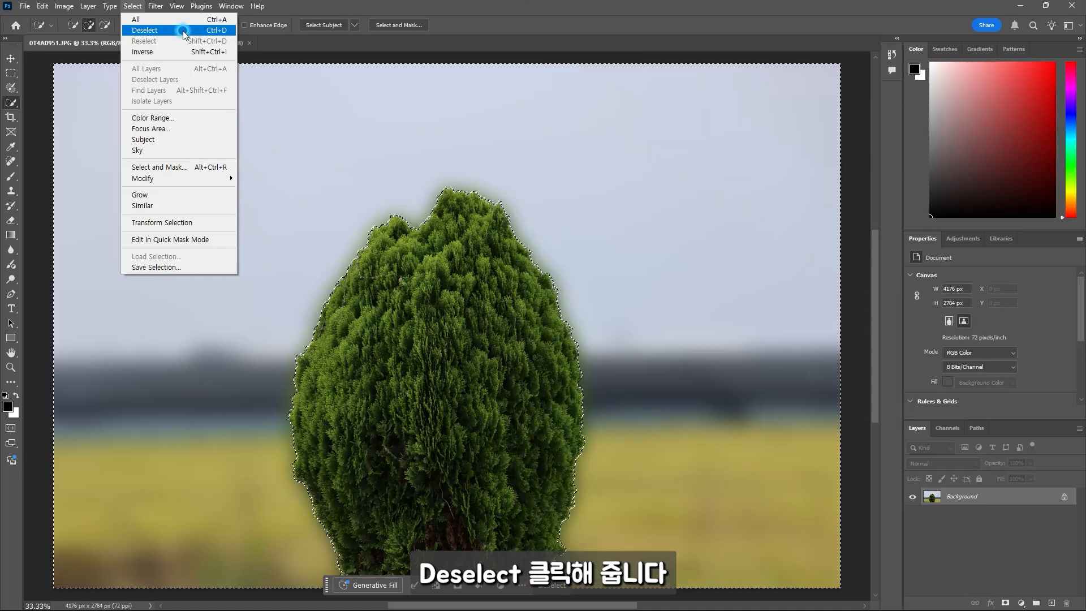
pyautogui.click(183, 32)
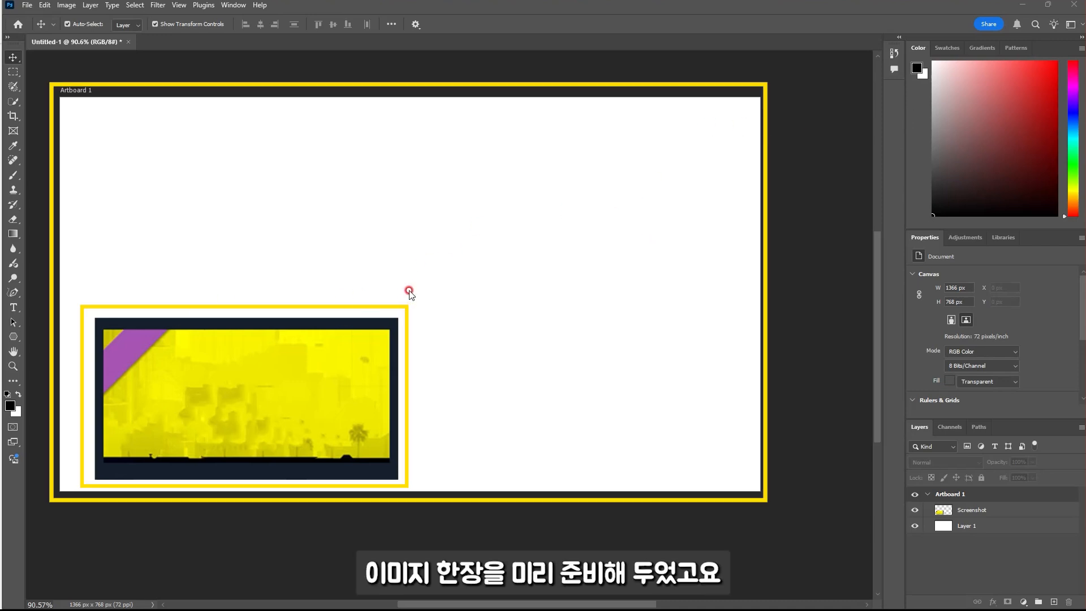
pyautogui.click(217, 368)
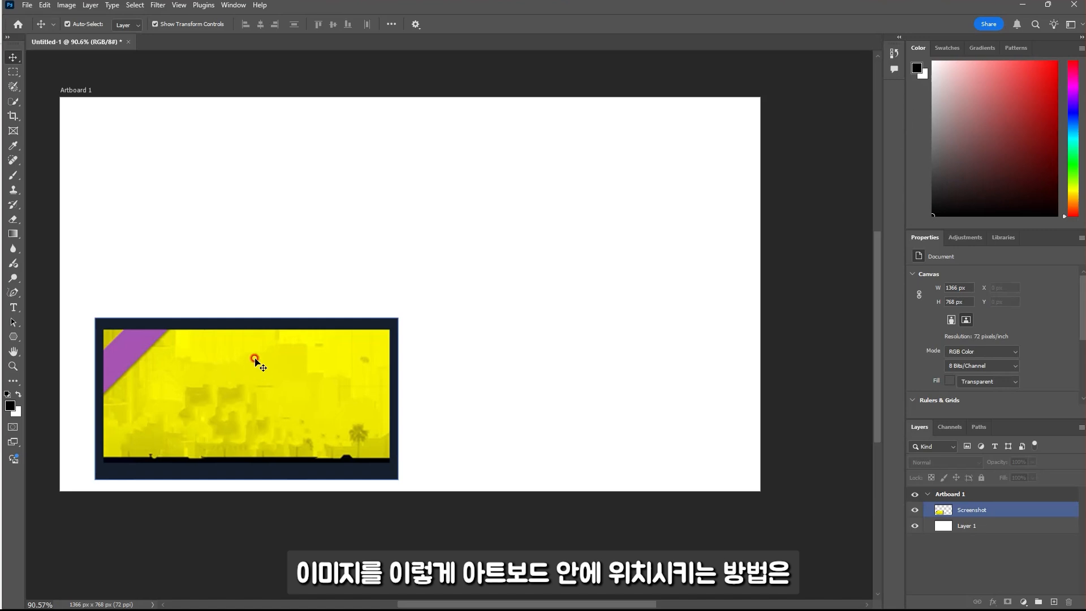
pyautogui.click(174, 188)
pyautogui.click(81, 77)
pyautogui.click(29, 8)
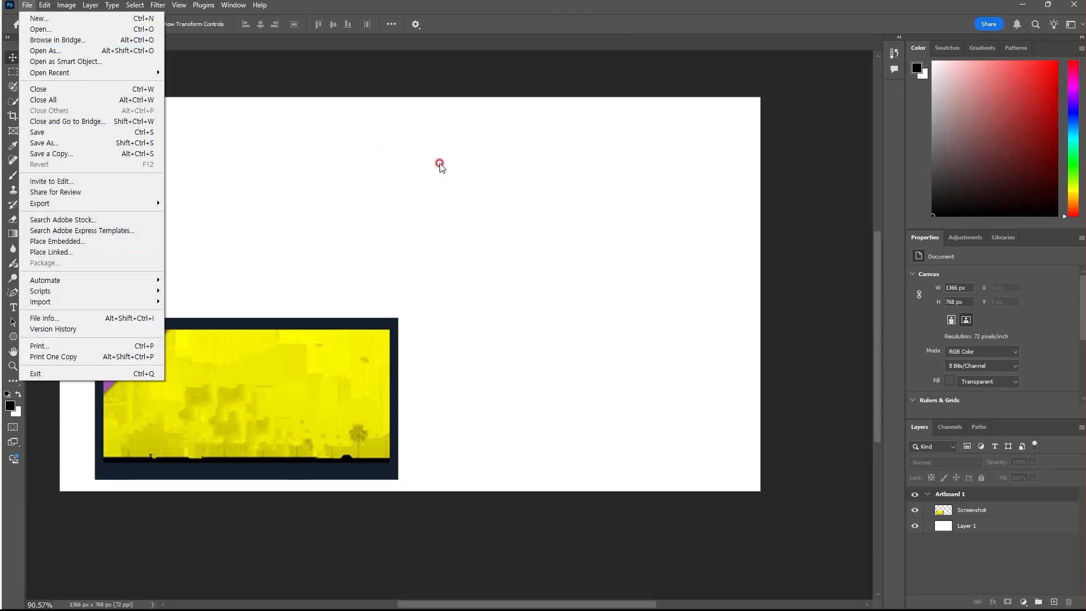
pyautogui.click(456, 162)
pyautogui.click(291, 220)
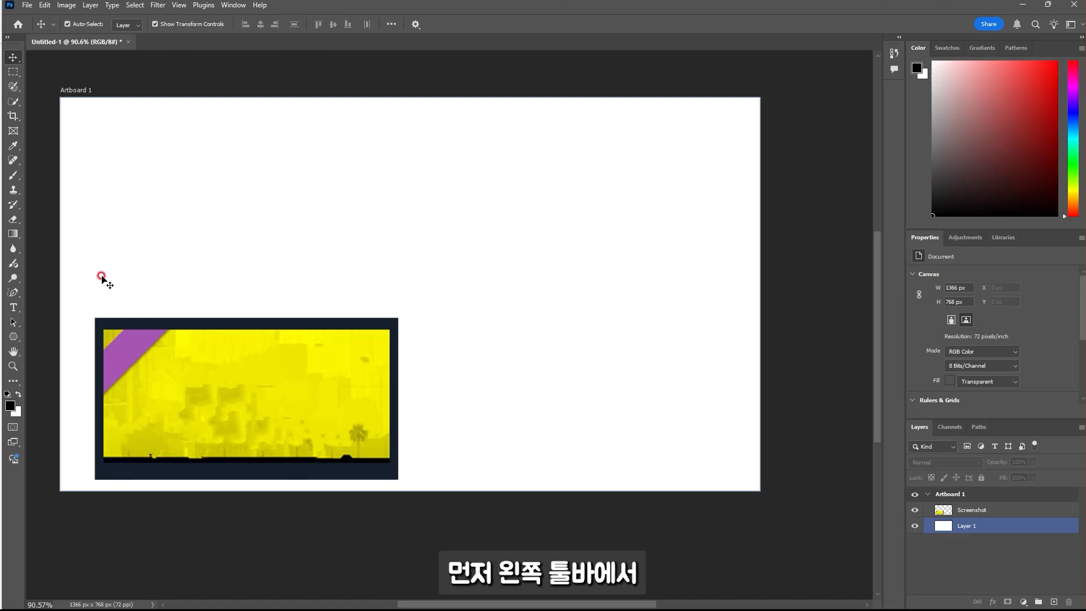
pyautogui.click(30, 410)
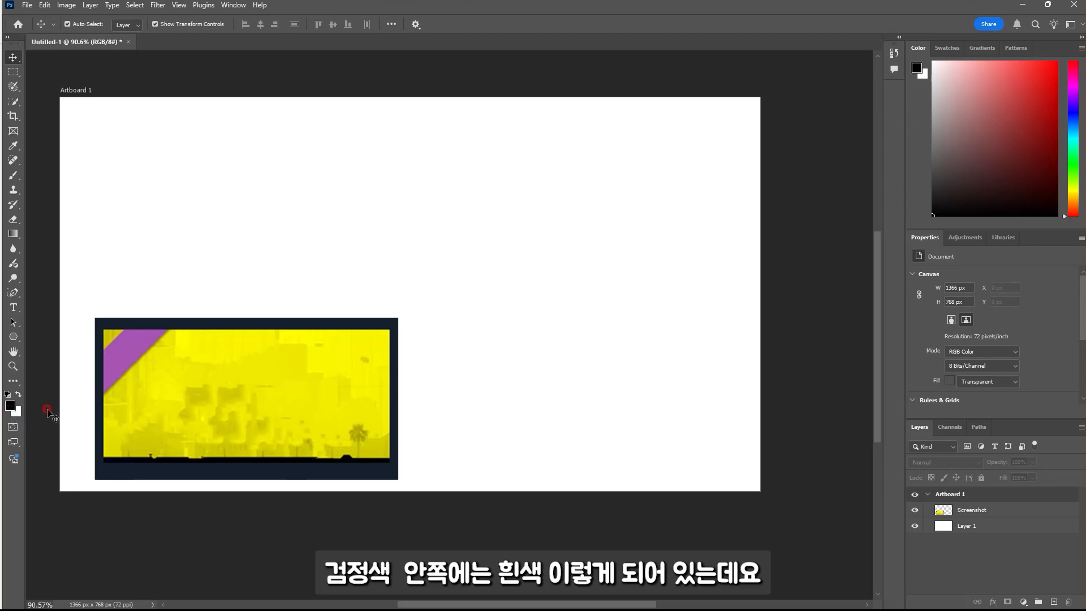
# Set the background color to pink, e9a3a3
pyautogui.click(17, 415)
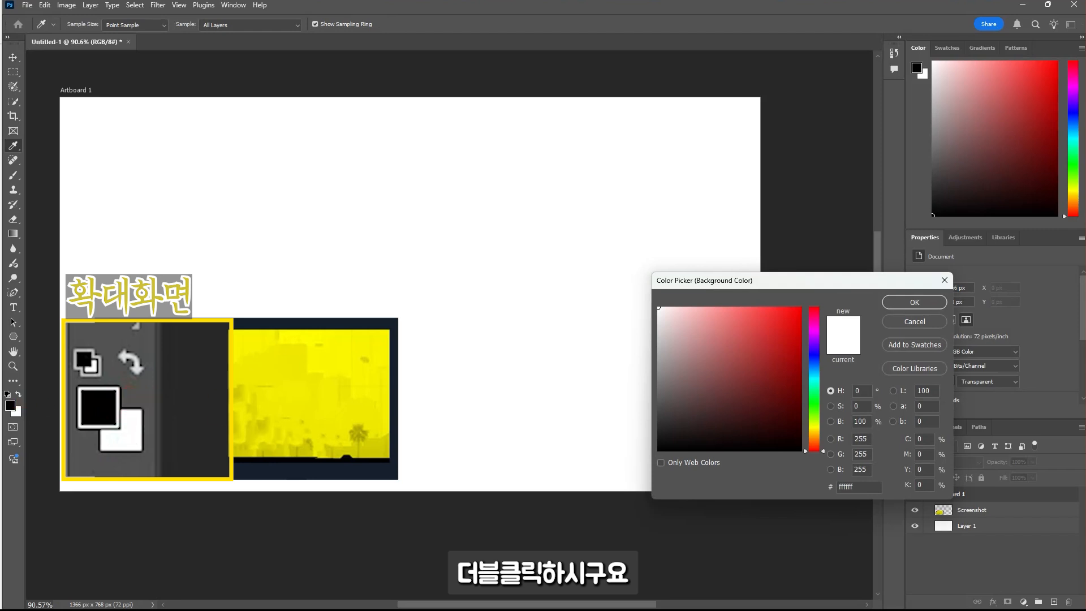
pyautogui.click(759, 351)
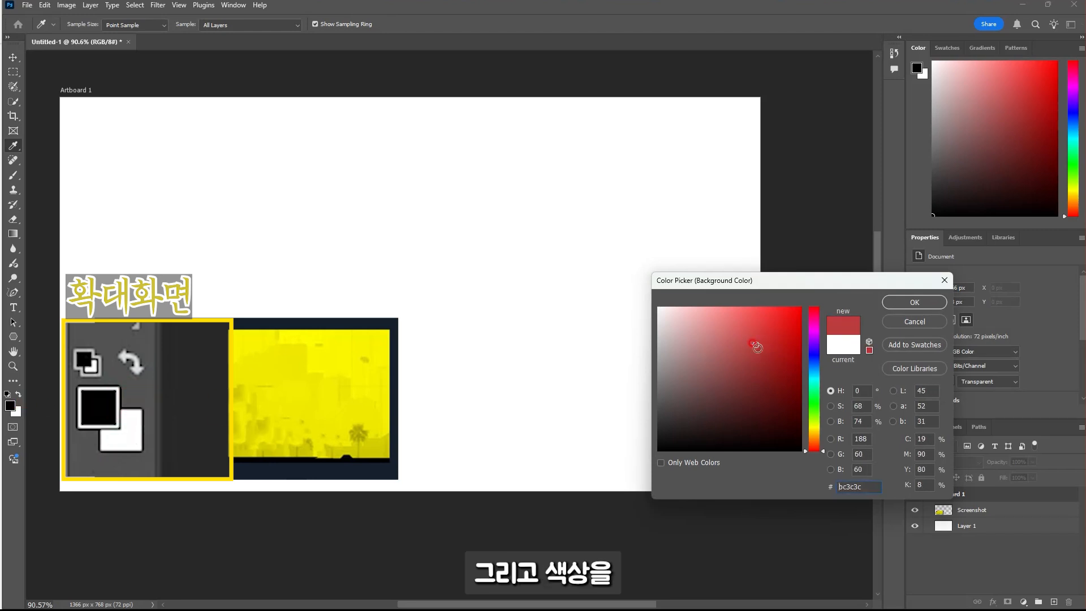
pyautogui.click(717, 349)
pyautogui.moveTo(716, 349); pyautogui.dragTo(701, 319)
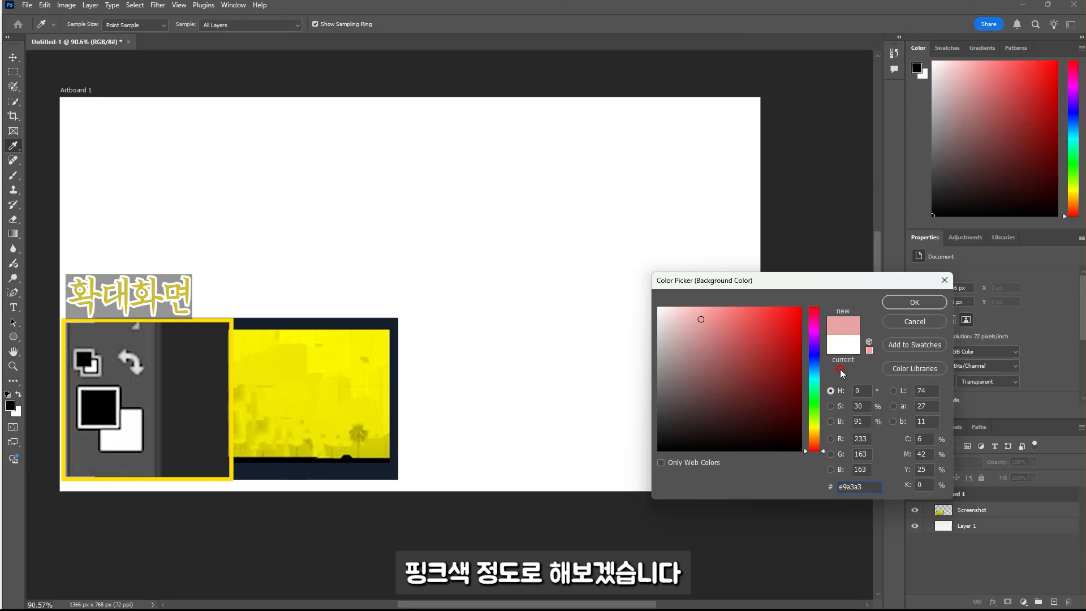
pyautogui.click(924, 303)
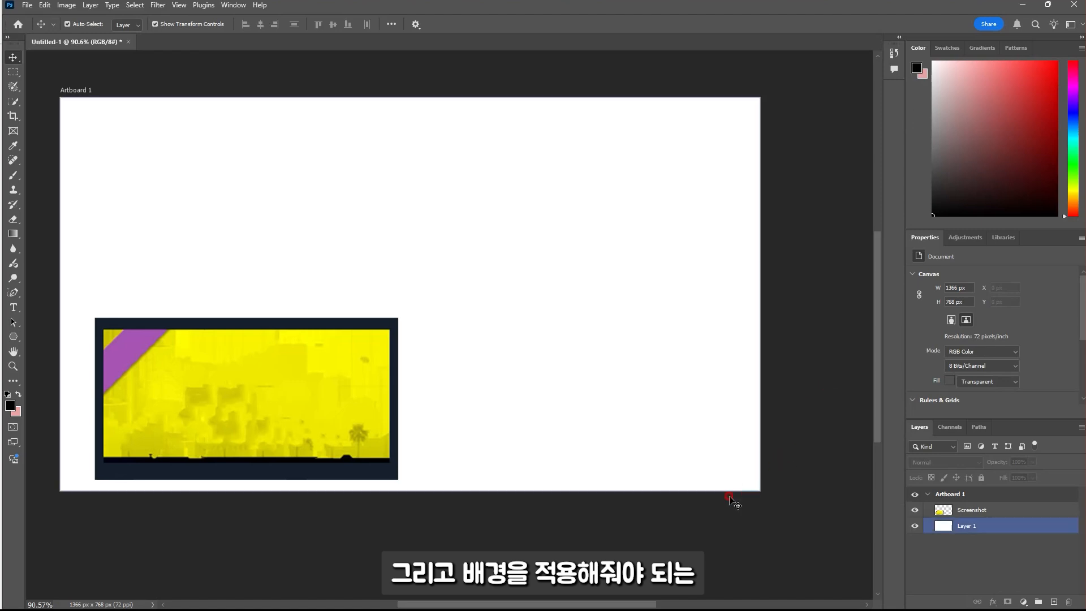
# Fill Layer 1 with the Background Color at Normal mode and 100% opacity, ending with the Move tool active
pyautogui.click(1005, 525)
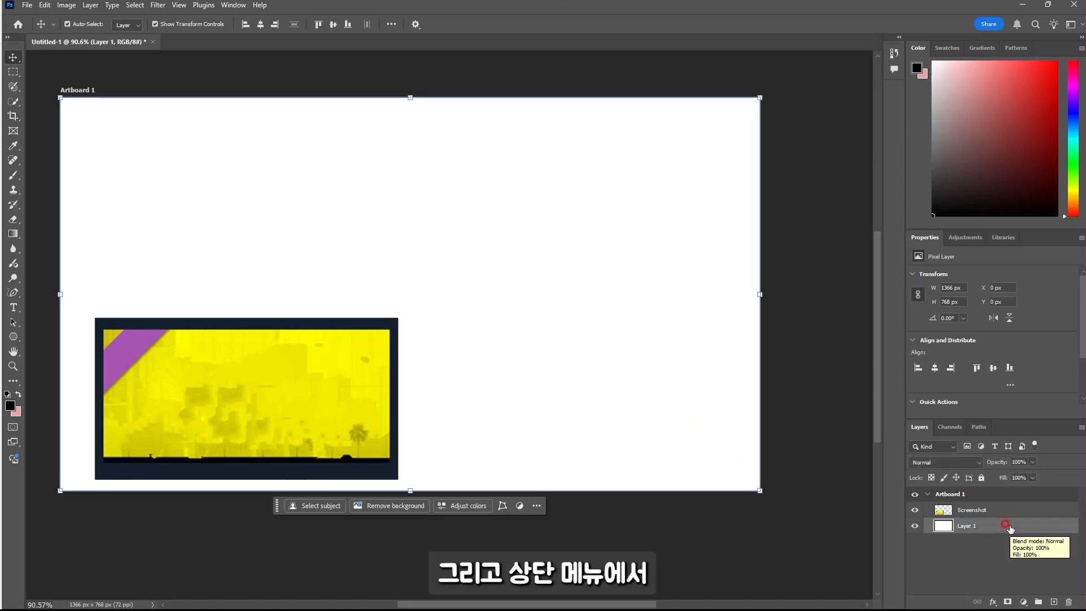
pyautogui.click(45, 6)
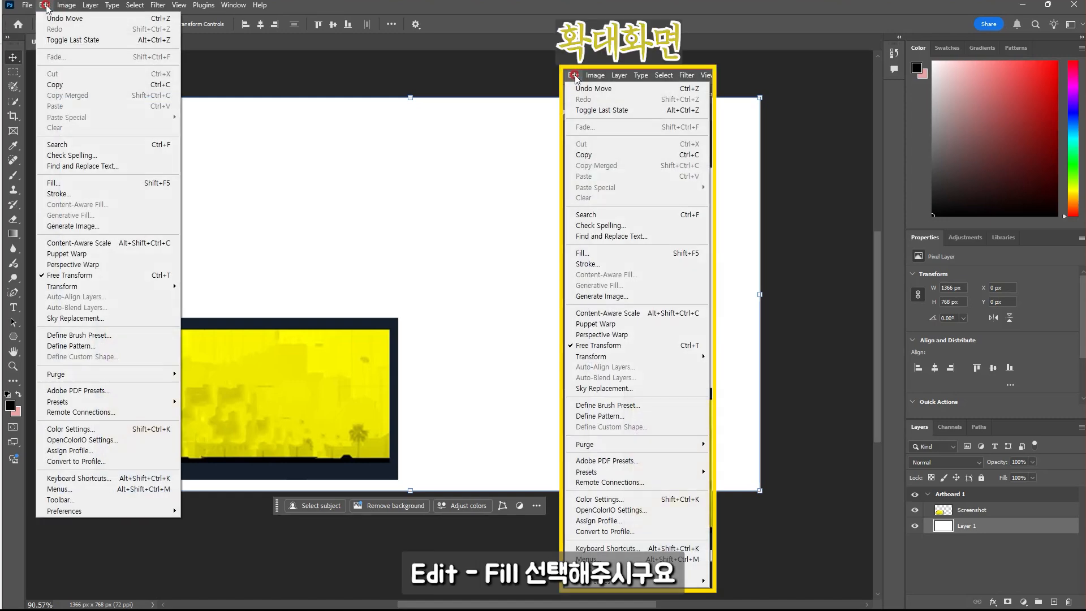
pyautogui.click(80, 183)
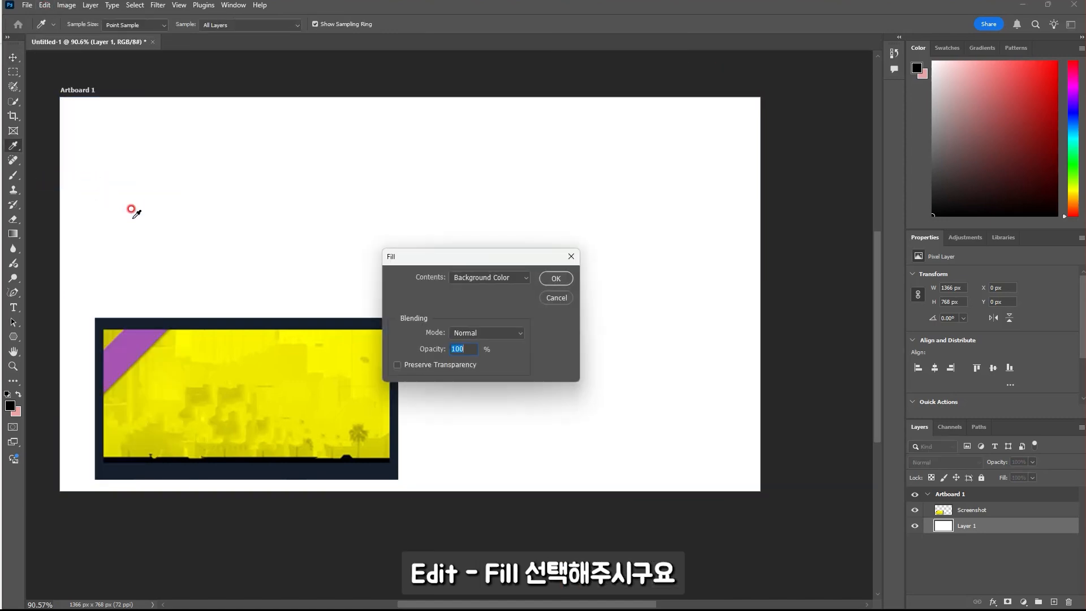
pyautogui.click(517, 278)
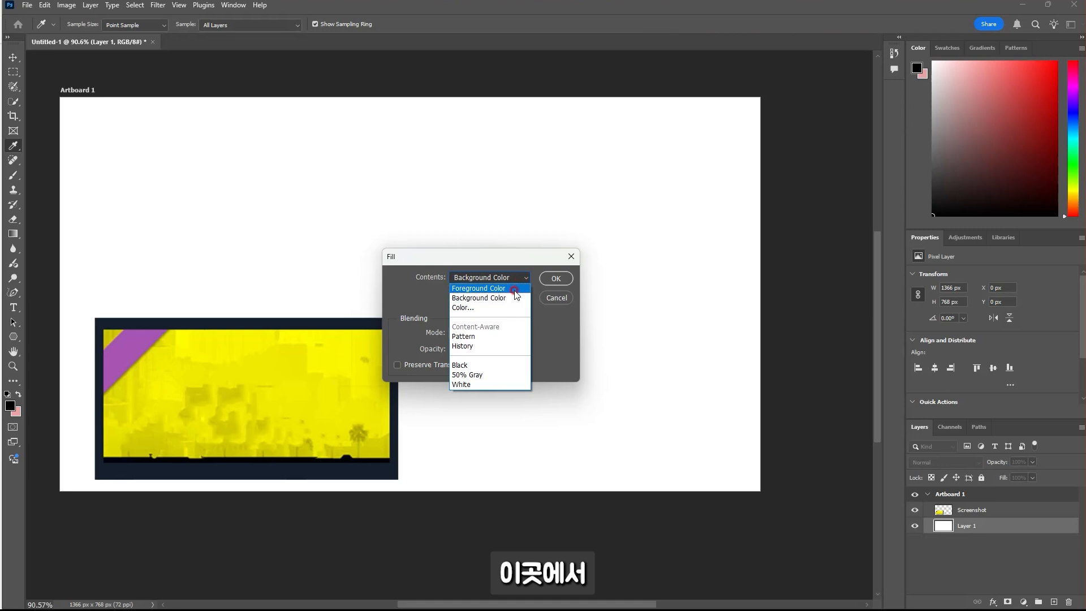
pyautogui.click(510, 303)
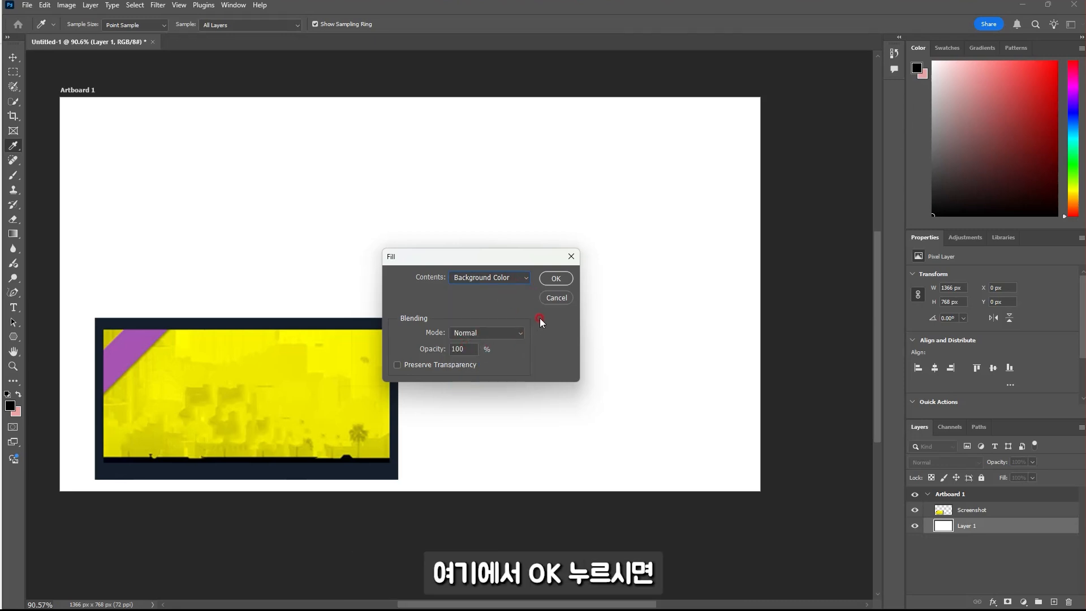
pyautogui.click(555, 278)
pyautogui.press('v')
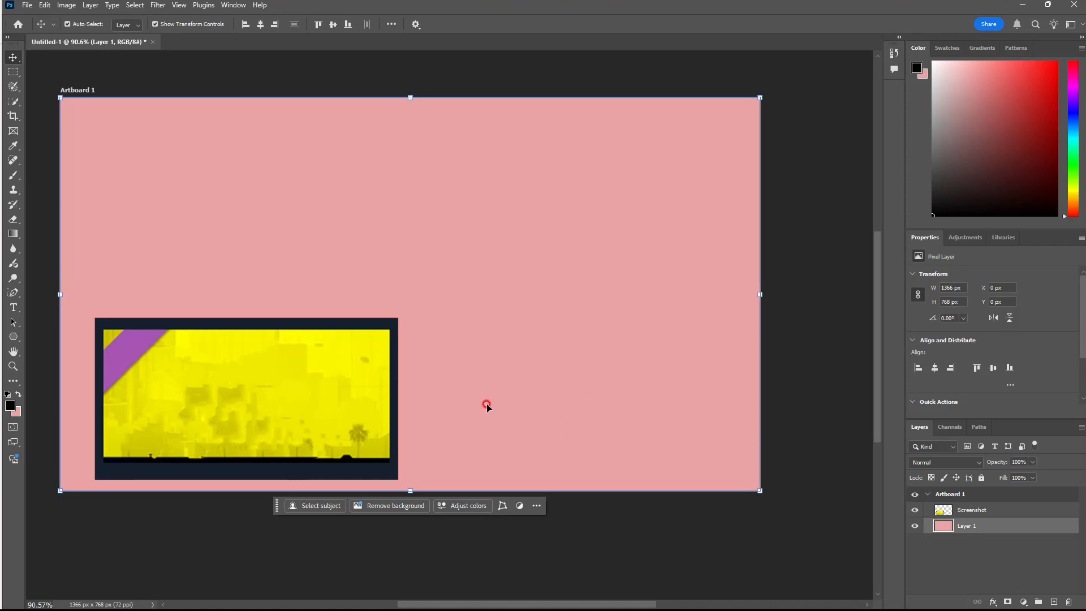
# Draw a rectangle shape about 174 by 114 px on the artboard above the yellow screenshot image
pyautogui.click(102, 345)
pyautogui.click(14, 337)
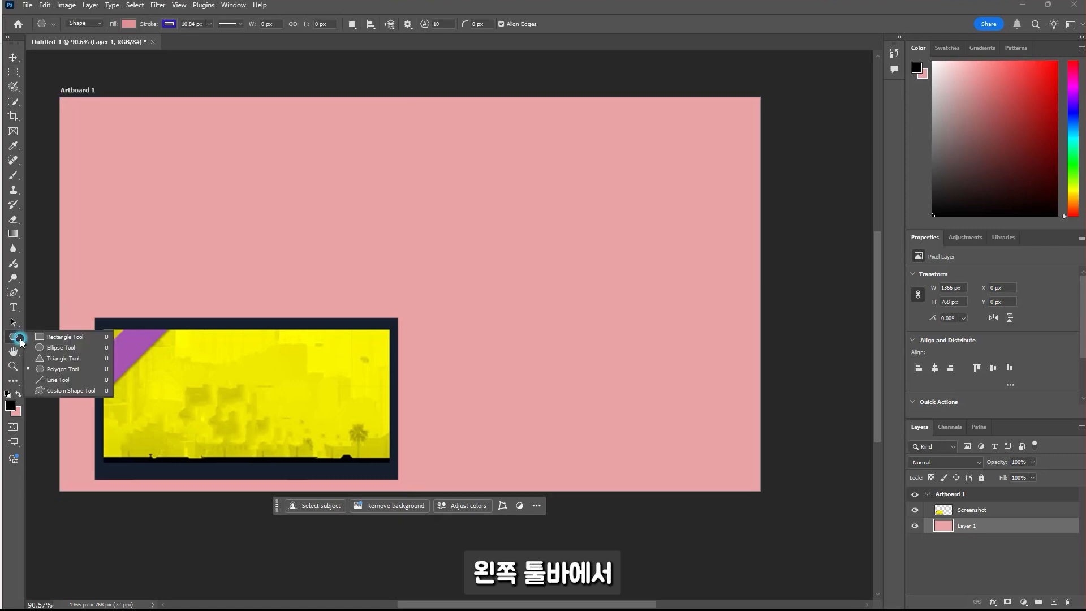
pyautogui.click(78, 338)
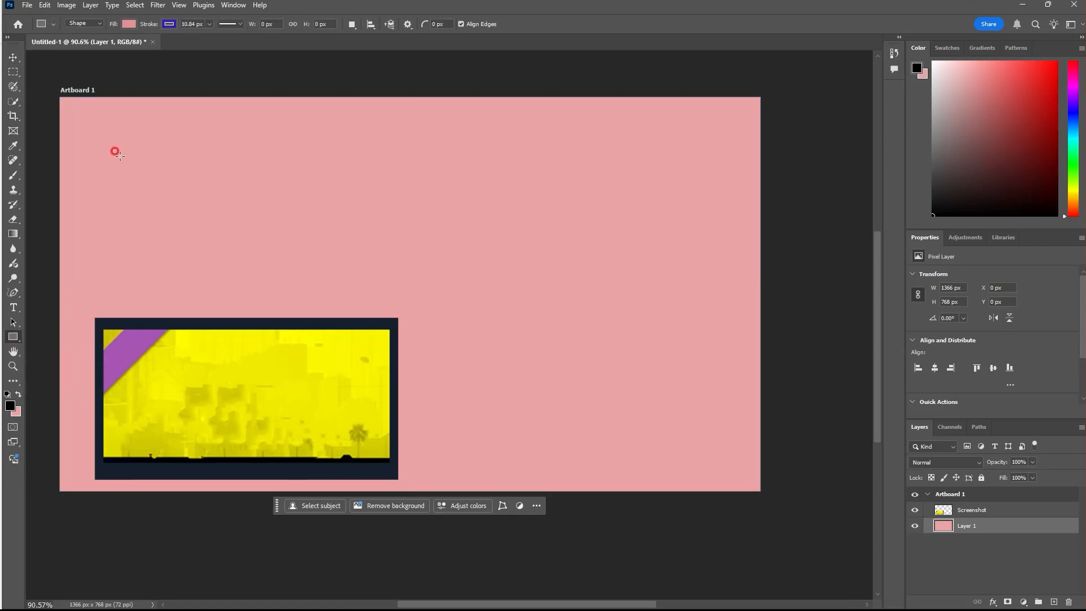
pyautogui.moveTo(120, 155); pyautogui.dragTo(209, 214)
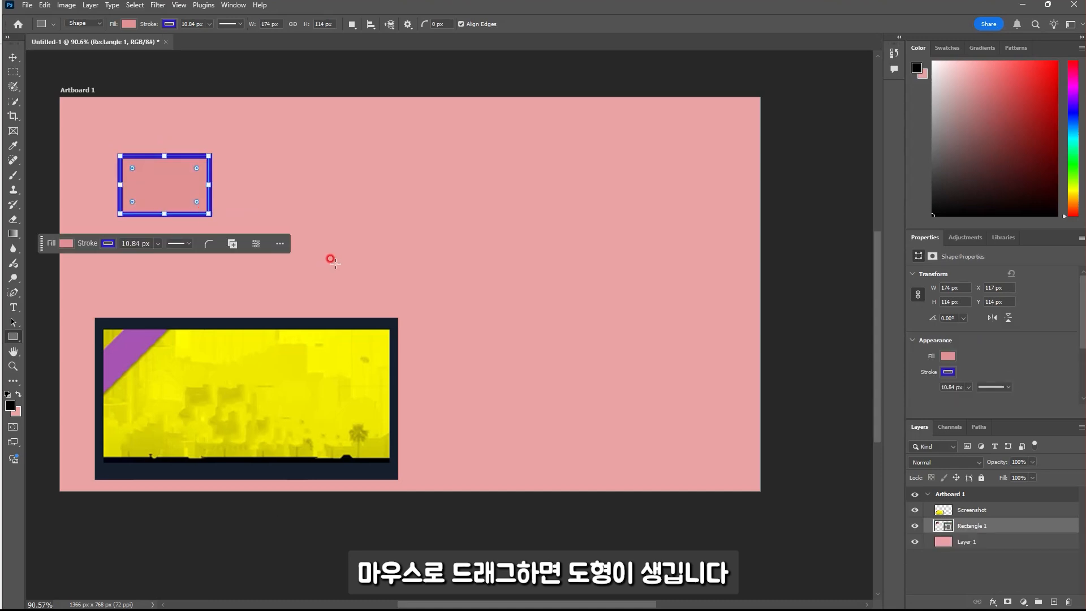
# Draw a perfect circle about 237 px in diameter beside the rectangle with the Ellipse Tool
pyautogui.click(14, 337)
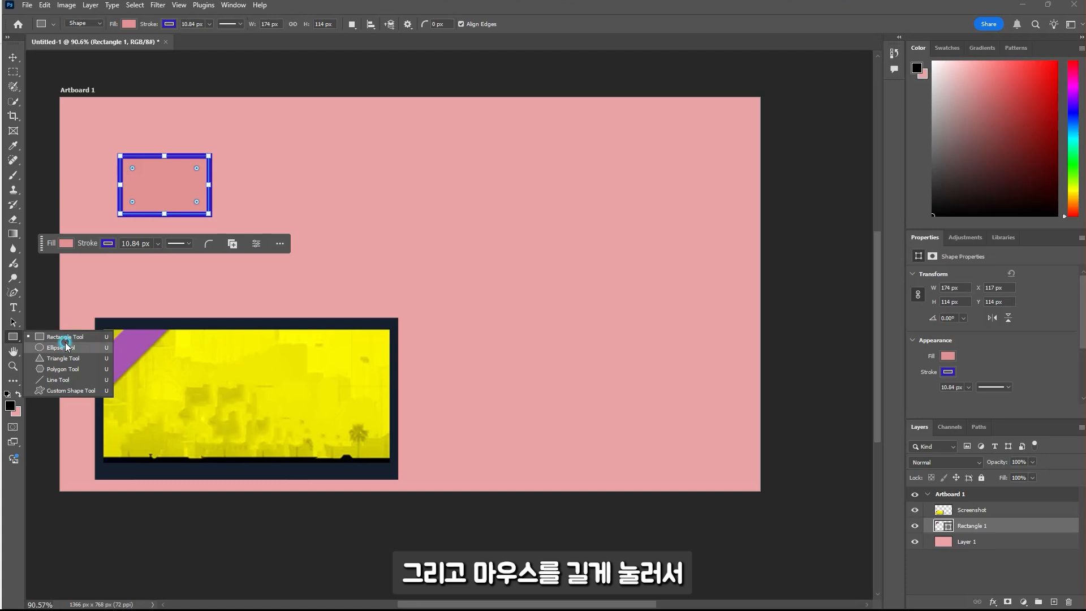
pyautogui.click(63, 347)
pyautogui.moveTo(304, 154)
pyautogui.mouseDown()
pyautogui.moveTo(379, 232)
pyautogui.moveTo(343, 229)
pyautogui.moveTo(346, 264)
pyautogui.moveTo(383, 251)
pyautogui.moveTo(416, 286)
pyautogui.moveTo(428, 273)
pyautogui.mouseUp()
pyautogui.press('shift')
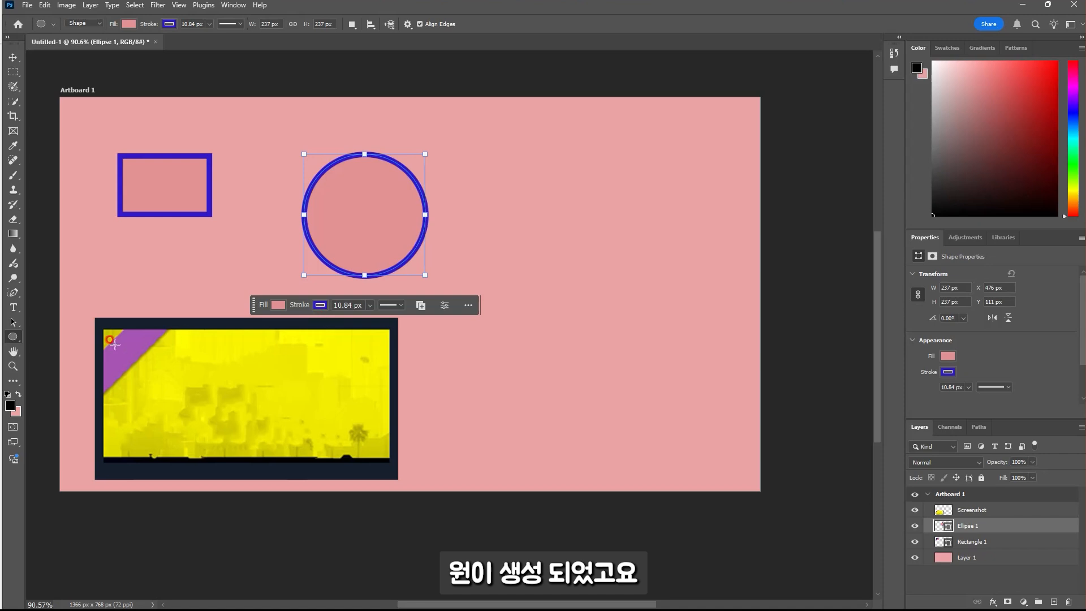
# Draw a triangle shape about 145 by 160 px beside the circle with the Triangle Tool
pyautogui.rightClick(12, 337)
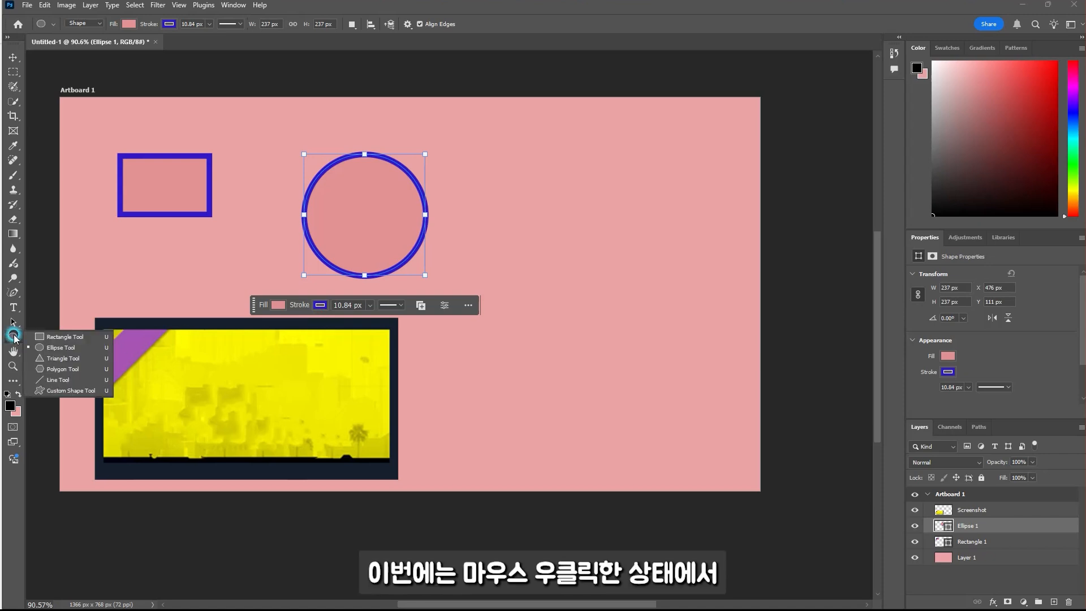
pyautogui.click(66, 358)
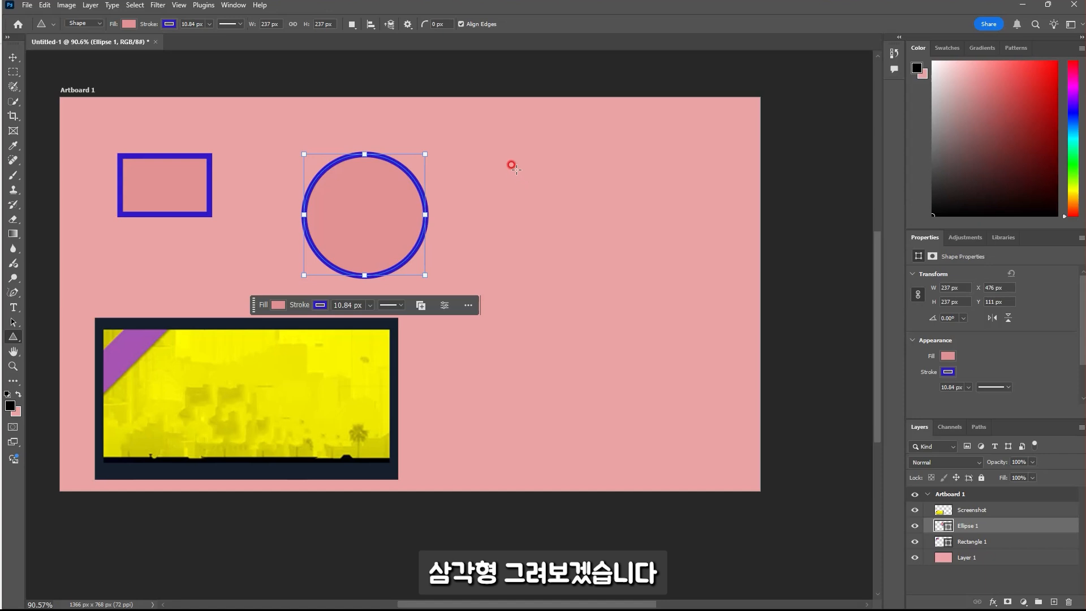
pyautogui.moveTo(514, 167); pyautogui.dragTo(589, 250)
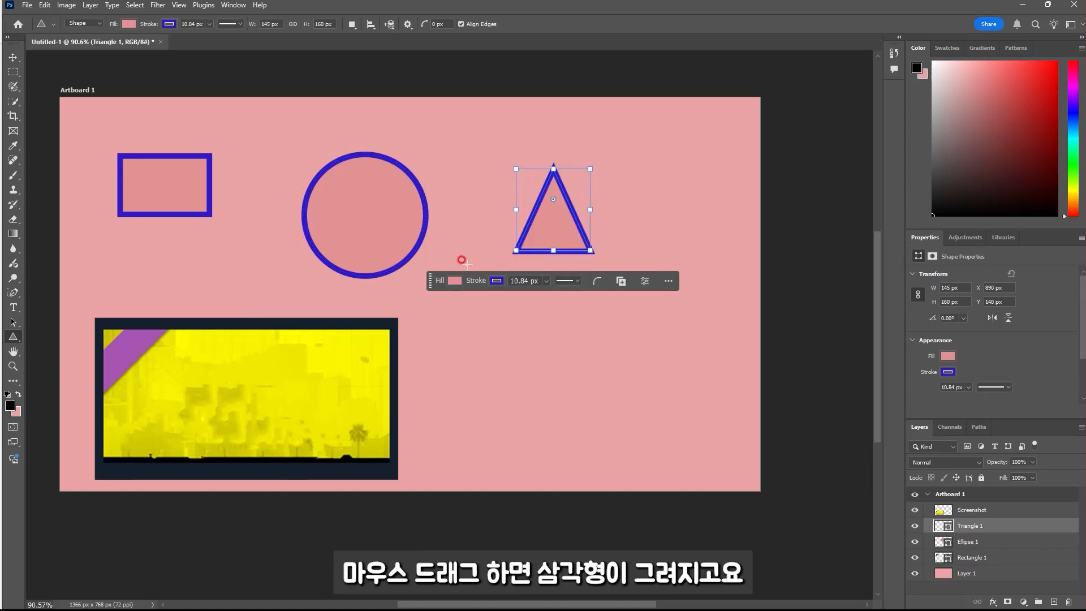
# Draw a ten-sided polygon about 148 by 141 px beside the yellow screenshot image with the Polygon Tool
pyautogui.rightClick(17, 339)
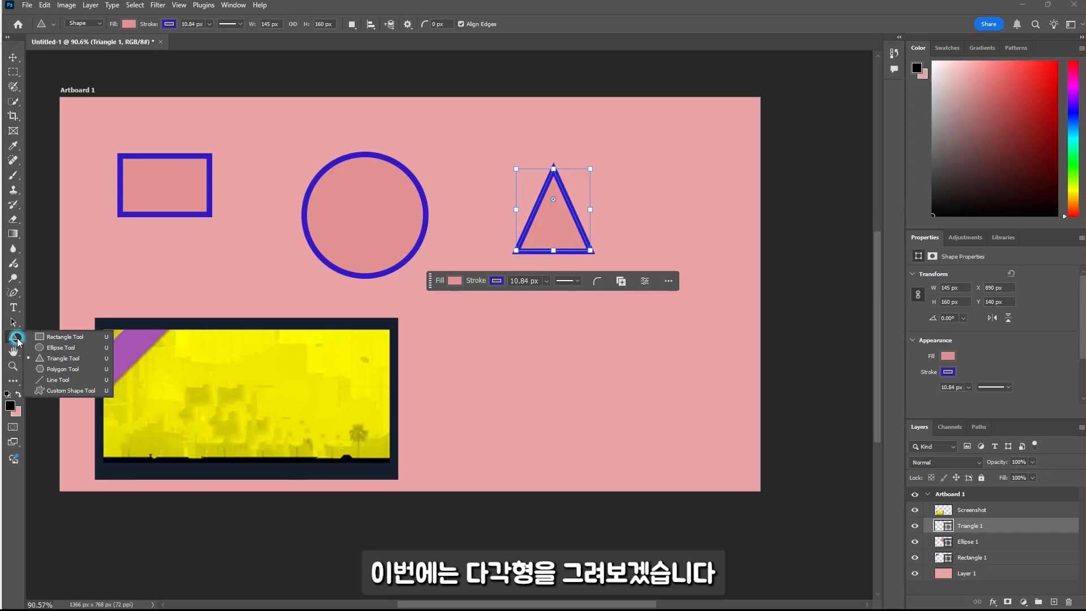
pyautogui.click(88, 371)
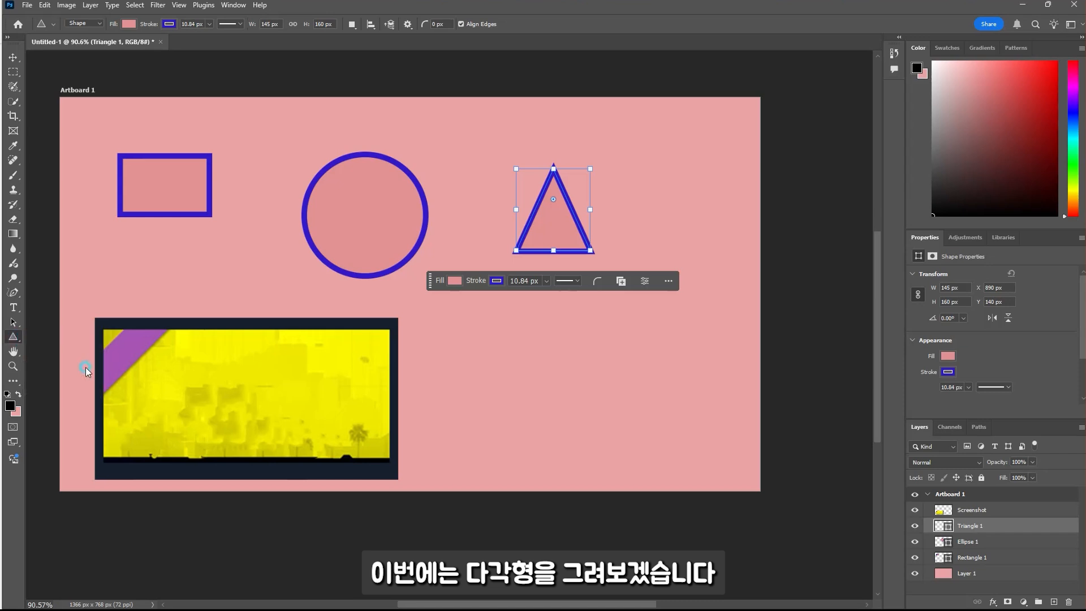
pyautogui.moveTo(426, 346); pyautogui.dragTo(501, 420)
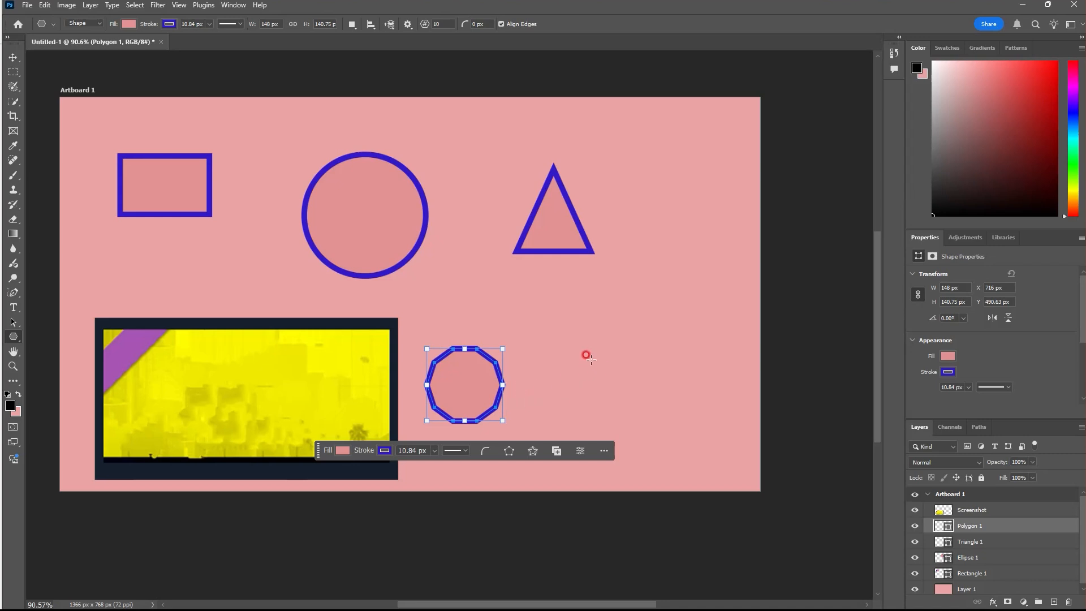
# Create a polygon with 5 sides, 148 by 140.75 px, in the empty area beside the ten-sided polygon
pyautogui.click(586, 355)
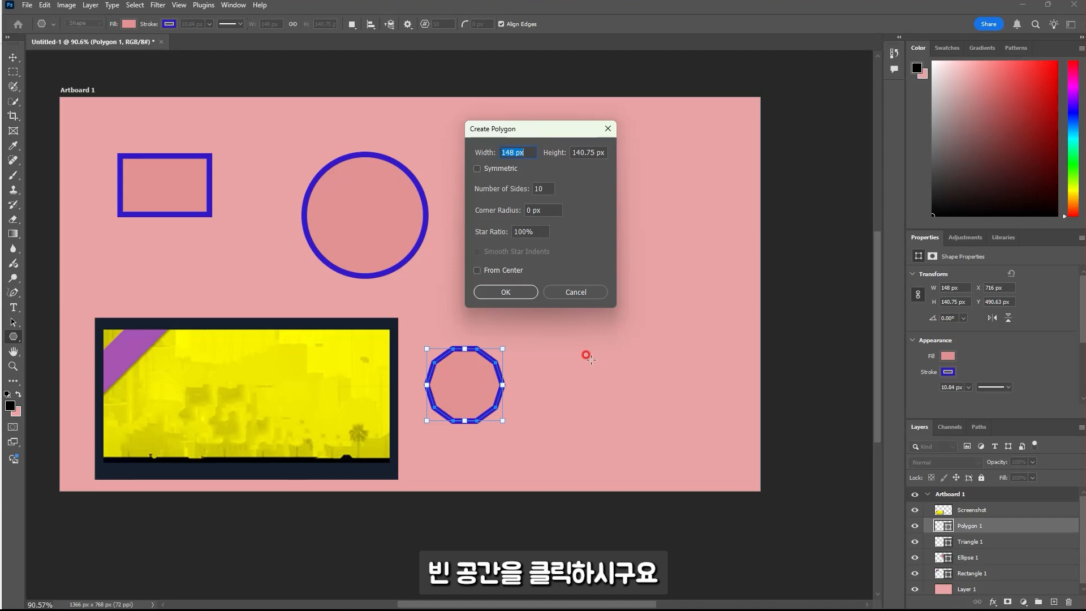
pyautogui.doubleClick(529, 188)
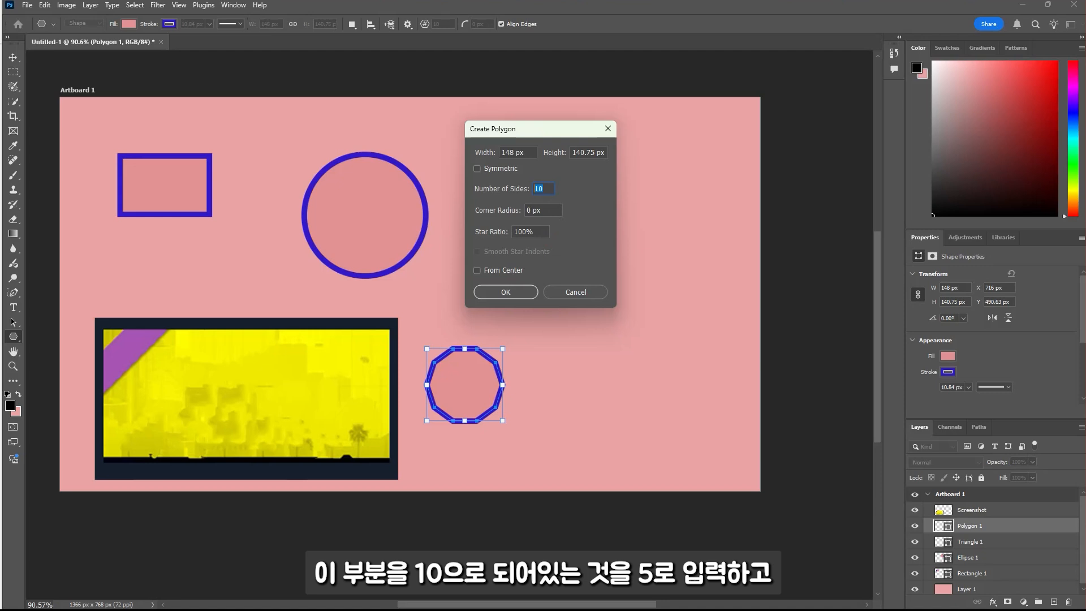
pyautogui.write('5')
pyautogui.click(525, 293)
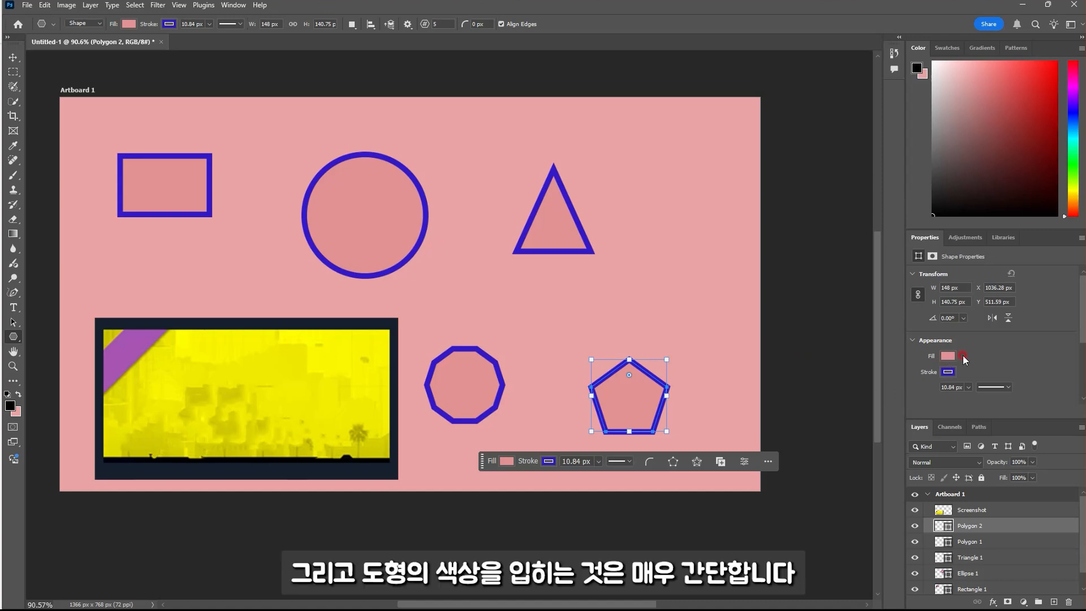
# Change the rectangle's fill, trying white from the recent colors before applying the brown swatch from the Dark group
pyautogui.click(13, 58)
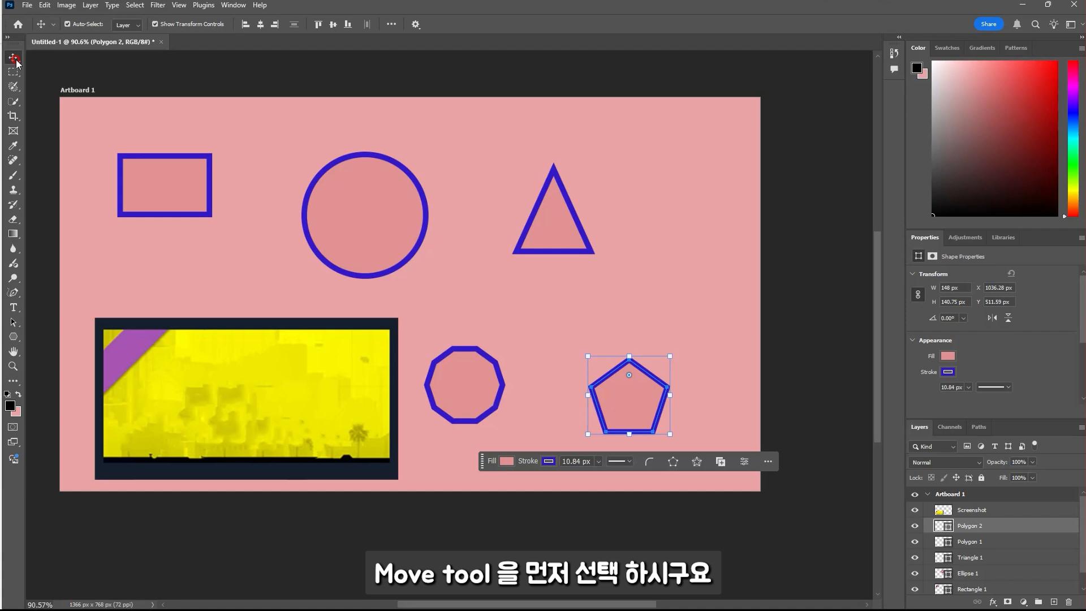
pyautogui.click(168, 192)
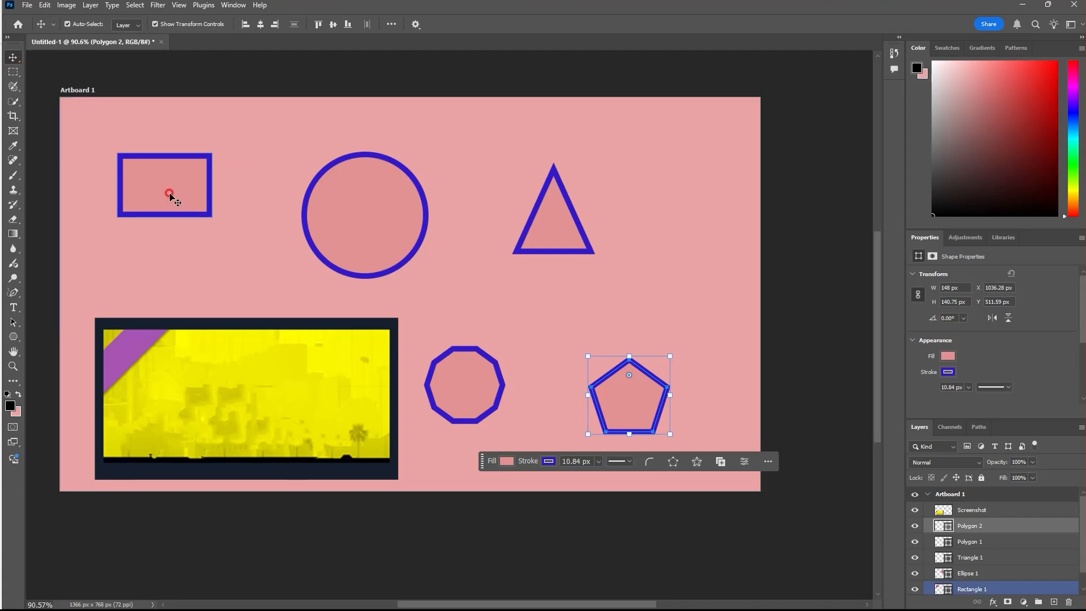
pyautogui.click(170, 194)
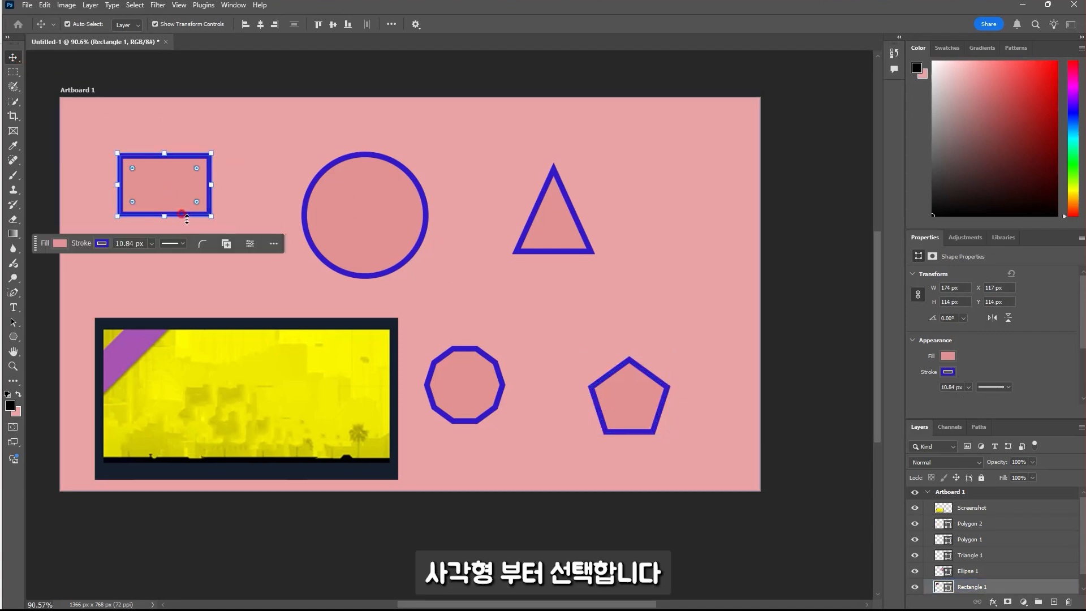
pyautogui.click(948, 357)
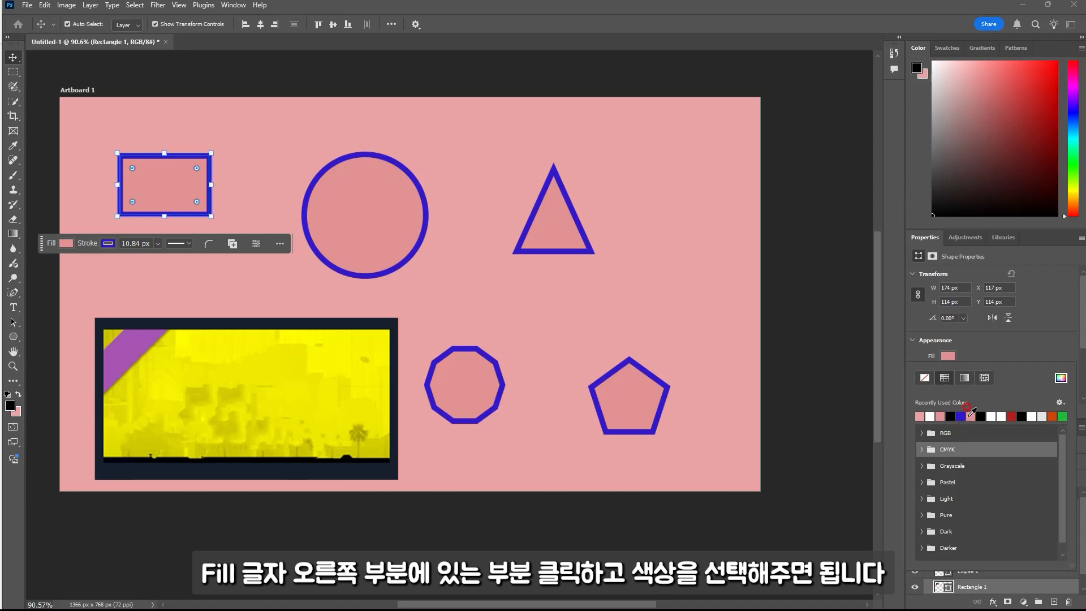
pyautogui.click(991, 417)
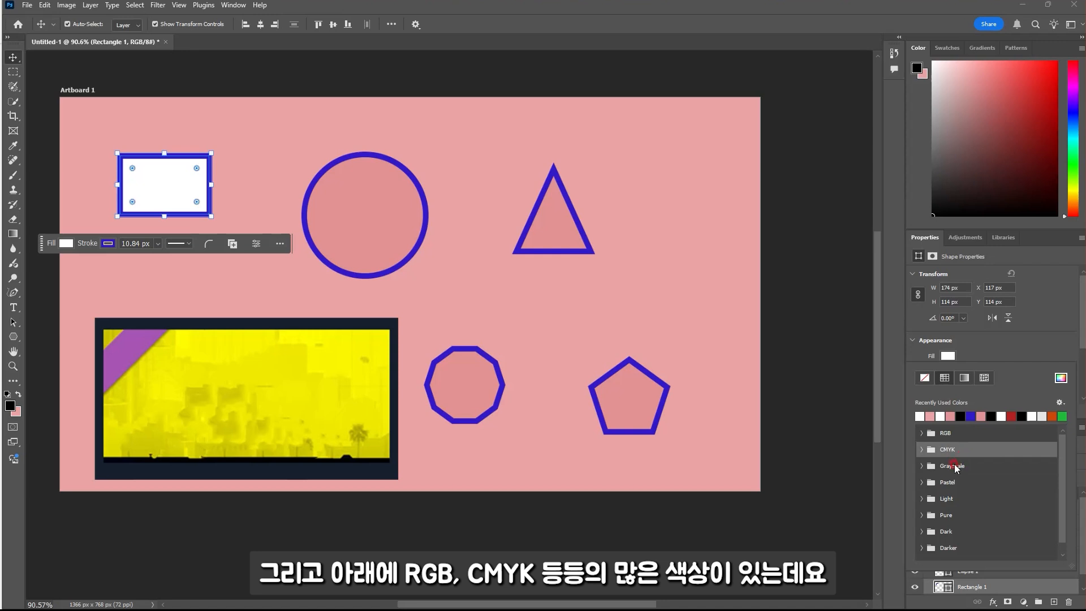
pyautogui.click(919, 532)
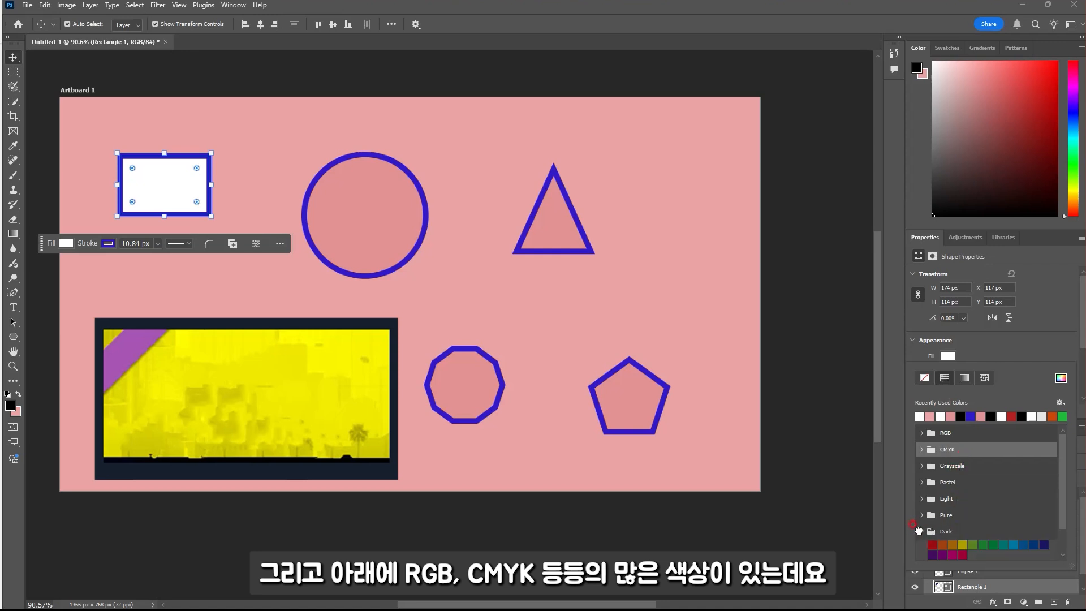
pyautogui.click(949, 543)
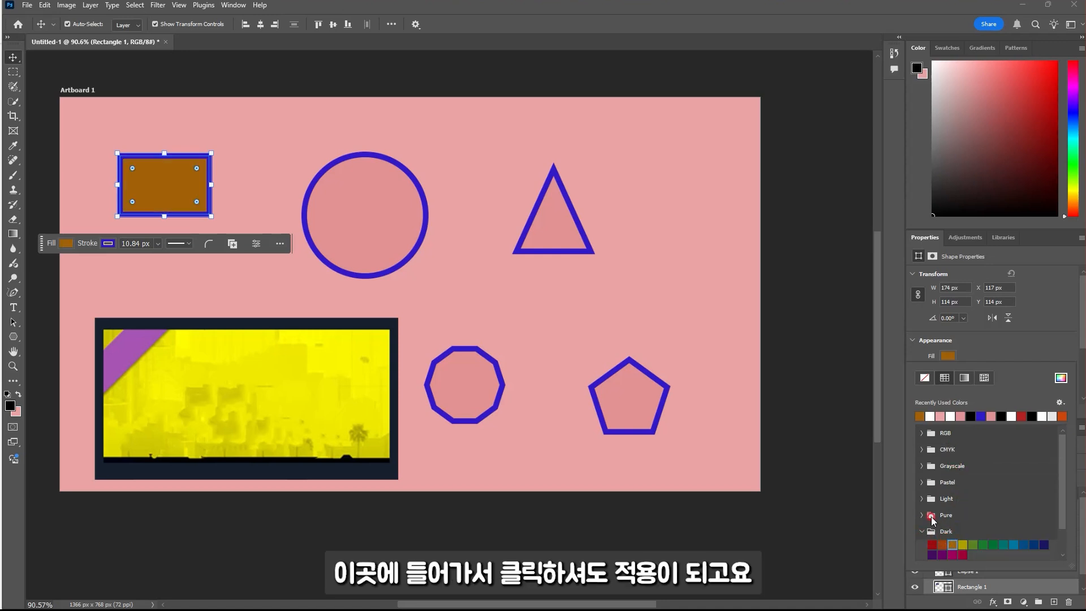
pyautogui.click(987, 346)
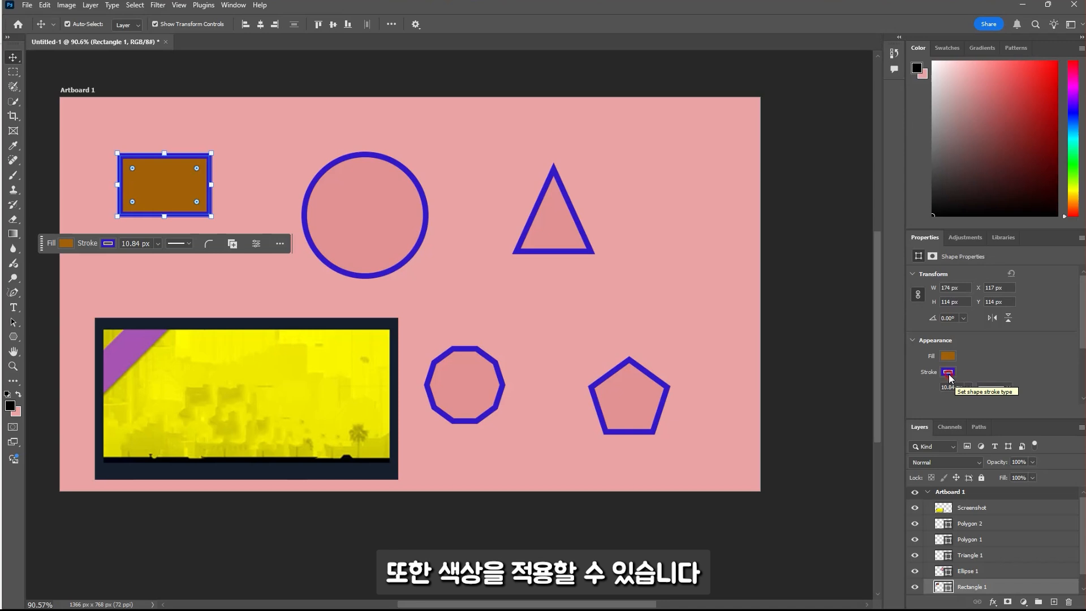
# Change the rectangle's stroke color to white and widen the stroke to about 15.97 px
pyautogui.click(948, 373)
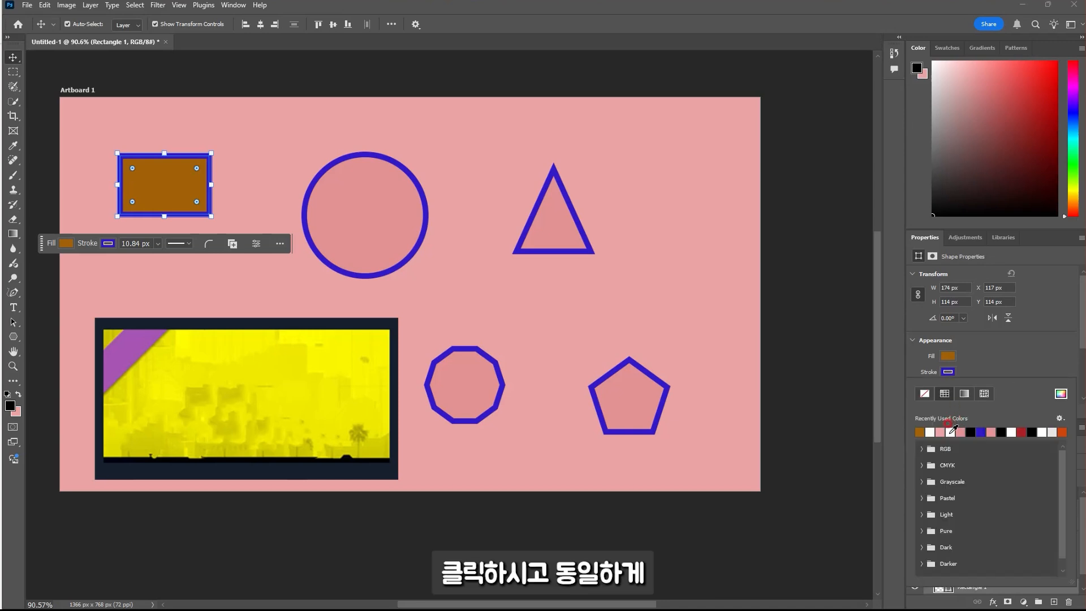
pyautogui.click(949, 431)
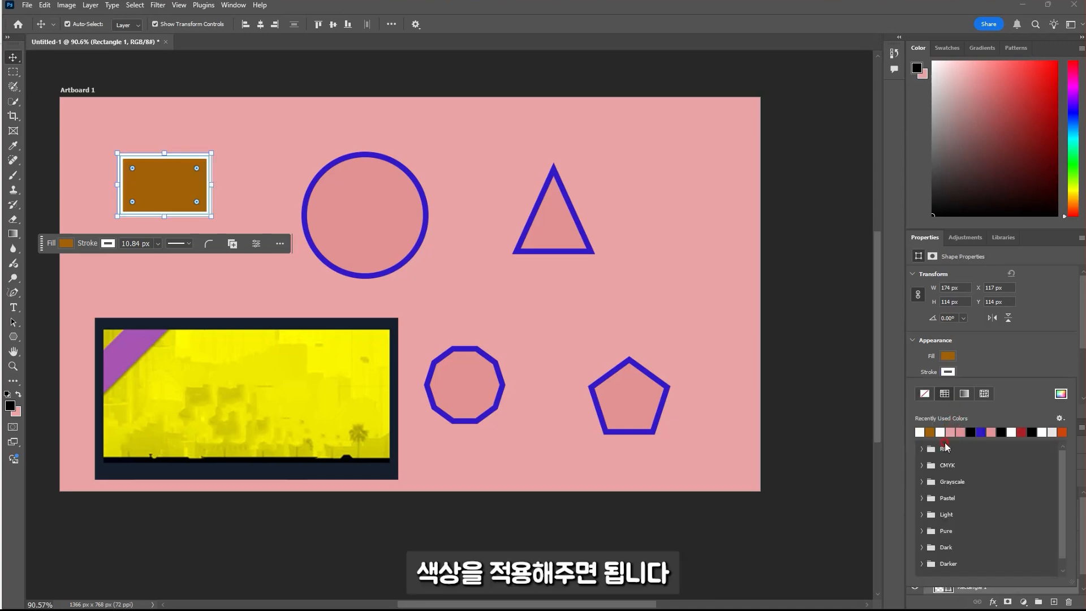
pyautogui.click(1000, 358)
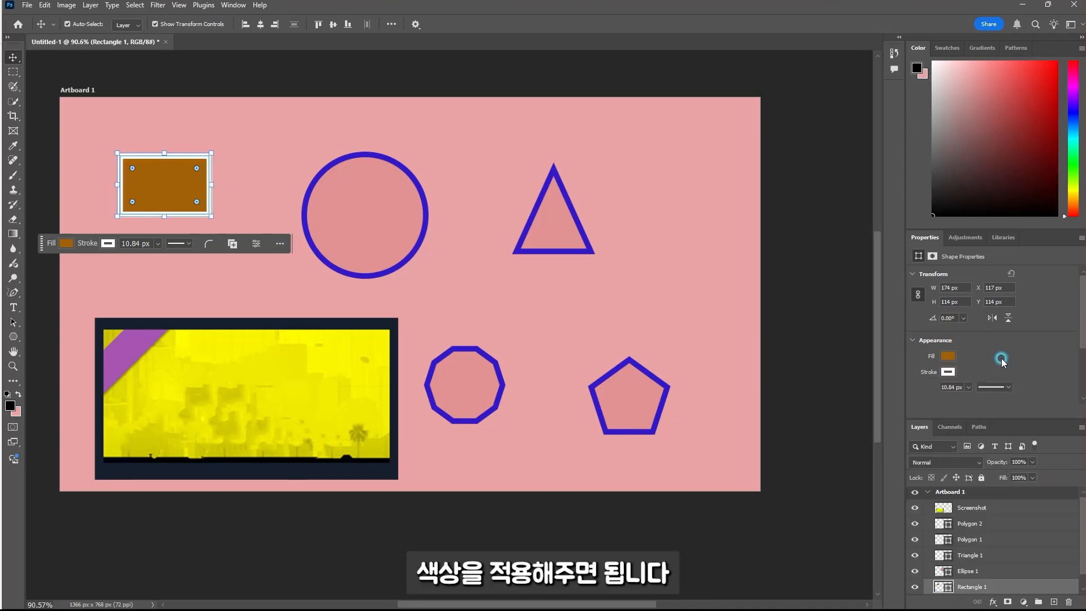
pyautogui.click(1006, 388)
pyautogui.click(1006, 387)
pyautogui.click(967, 387)
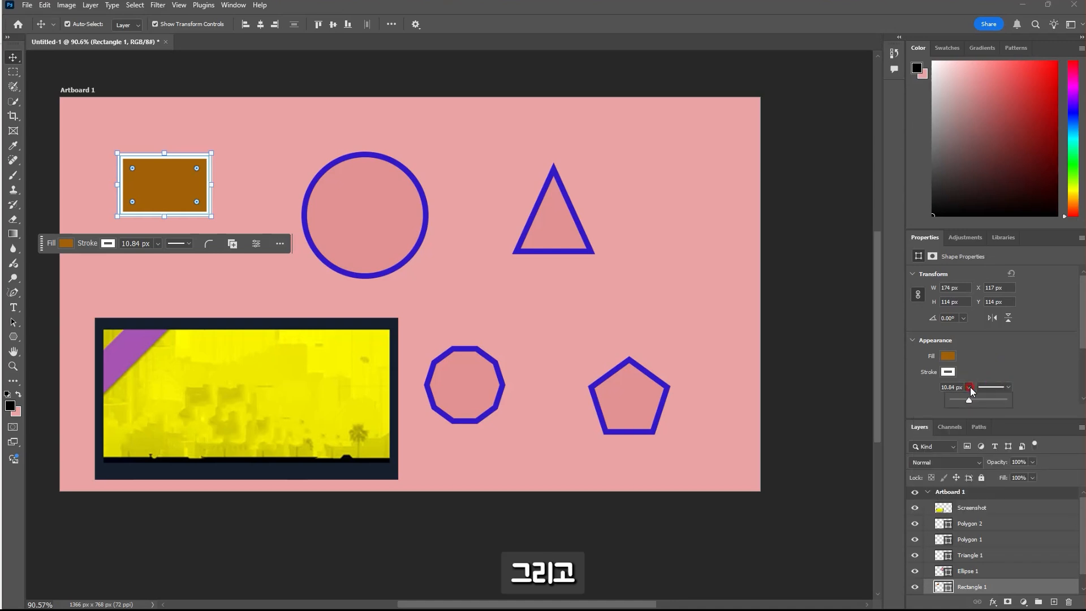
pyautogui.moveTo(968, 402)
pyautogui.mouseDown()
pyautogui.moveTo(956, 402)
pyautogui.moveTo(997, 402)
pyautogui.moveTo(973, 400)
pyautogui.mouseUp()
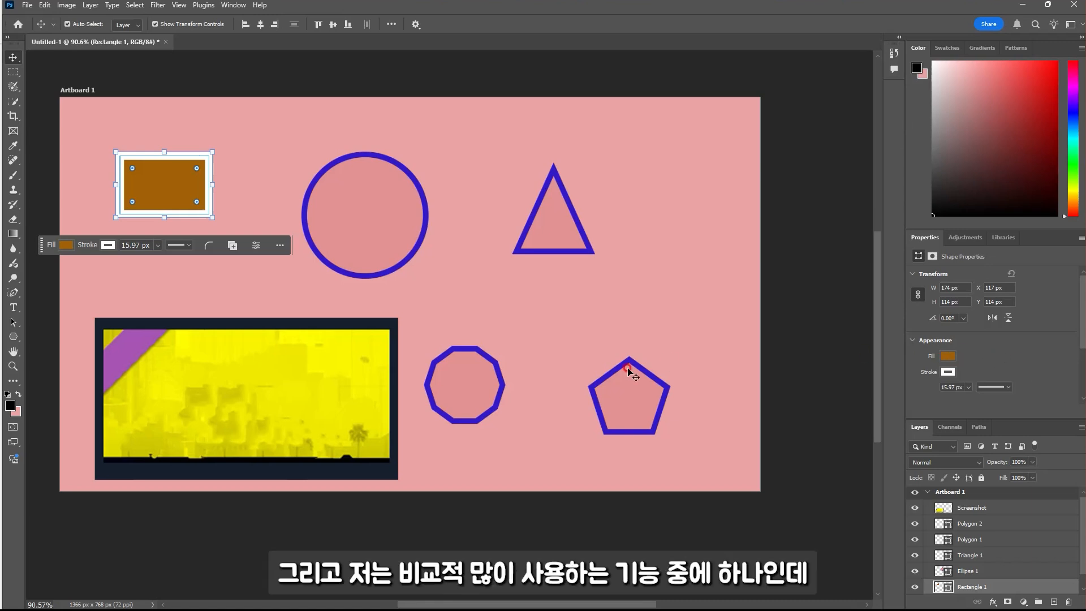
# Fill the circle with a custom muted yellow, #c6c249, chosen in the Solid Color picker
pyautogui.click(418, 234)
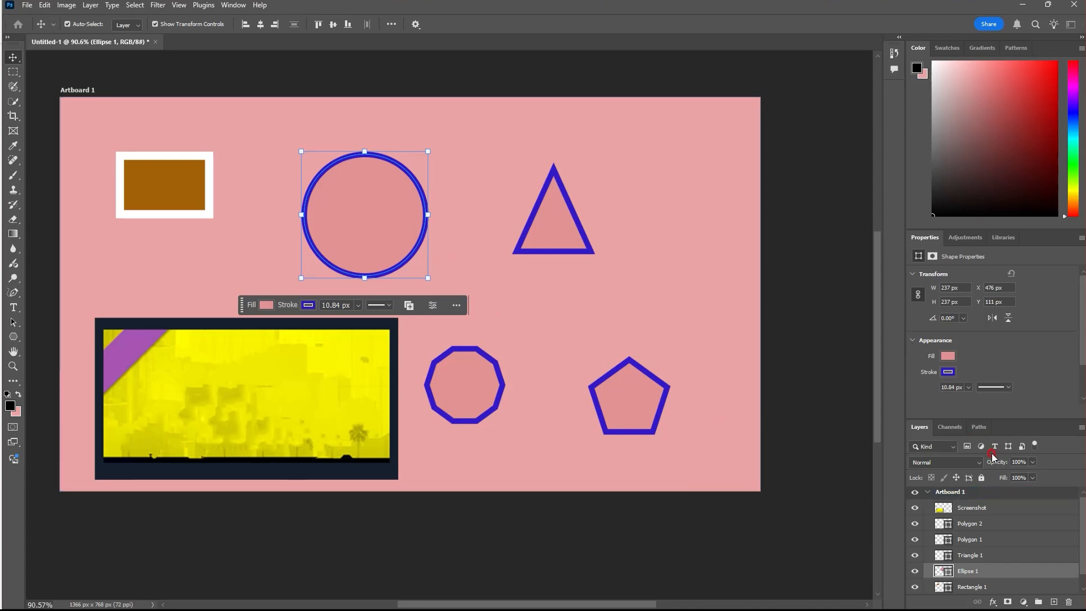
pyautogui.click(949, 357)
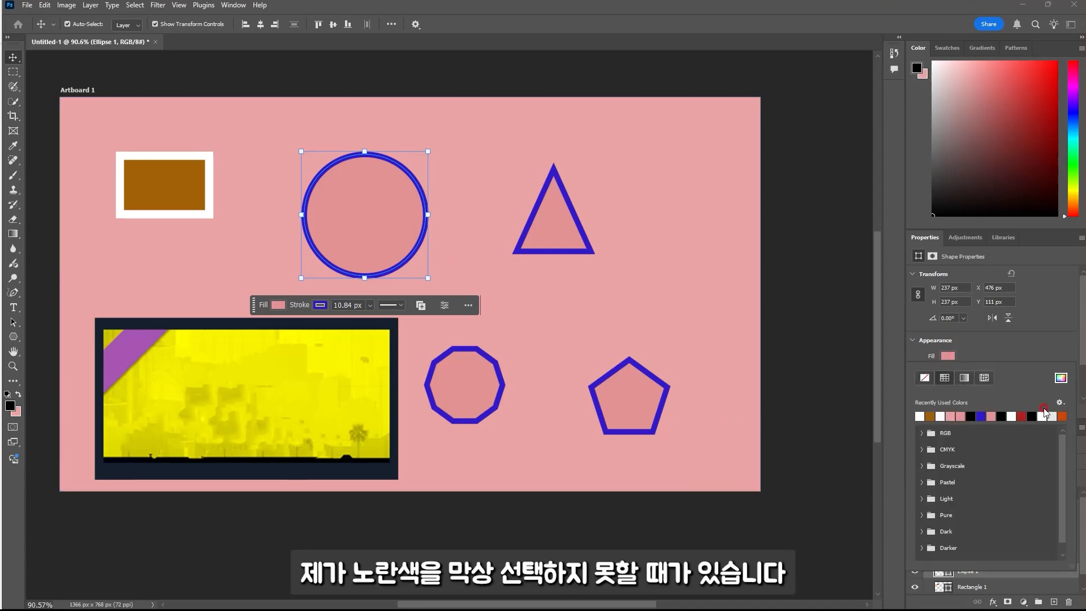
pyautogui.click(1061, 377)
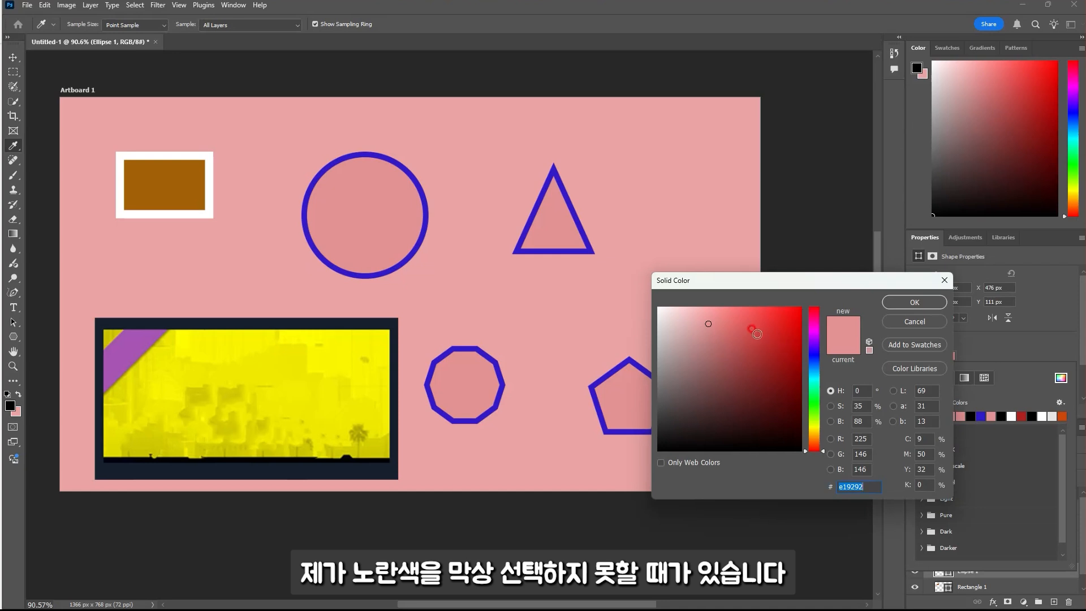
pyautogui.click(815, 422)
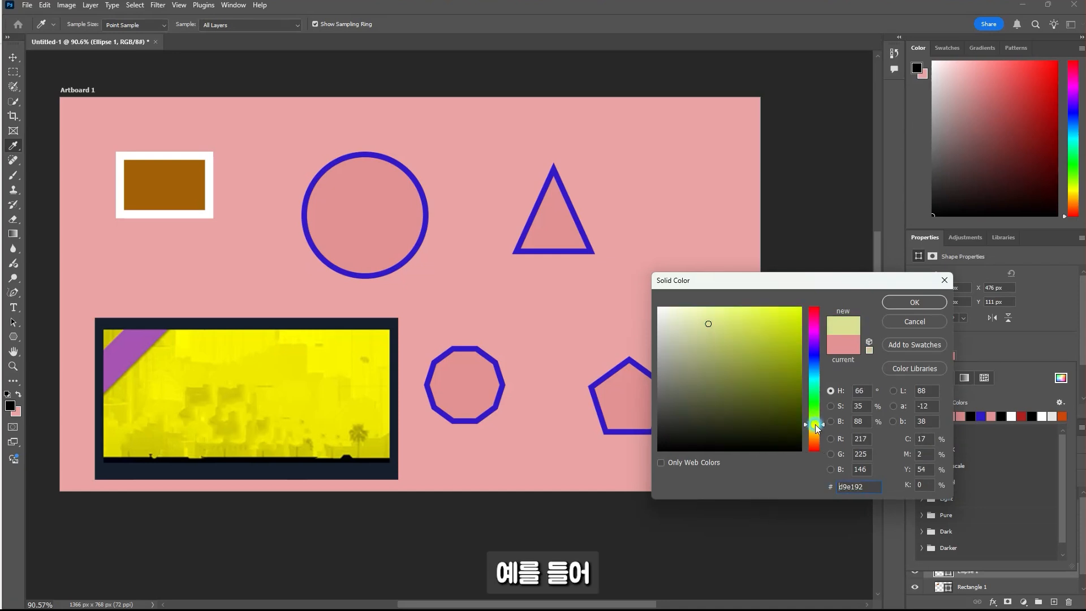
pyautogui.moveTo(815, 425); pyautogui.dragTo(815, 428)
pyautogui.click(757, 332)
pyautogui.moveTo(763, 337)
pyautogui.mouseDown()
pyautogui.moveTo(732, 345)
pyautogui.moveTo(764, 323)
pyautogui.moveTo(773, 362)
pyautogui.moveTo(748, 338)
pyautogui.mouseUp()
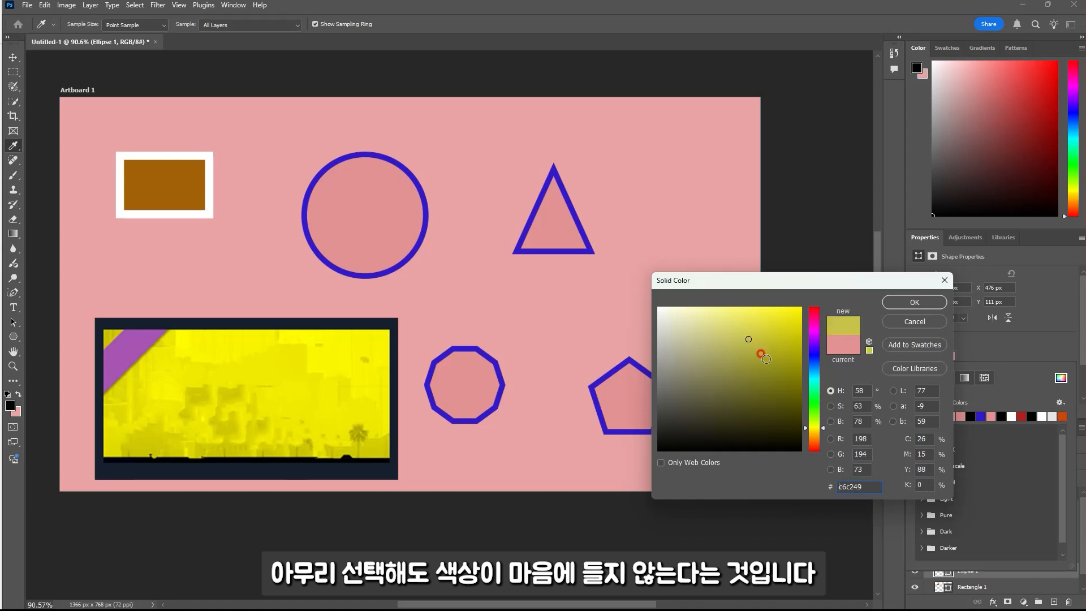
pyautogui.click(914, 302)
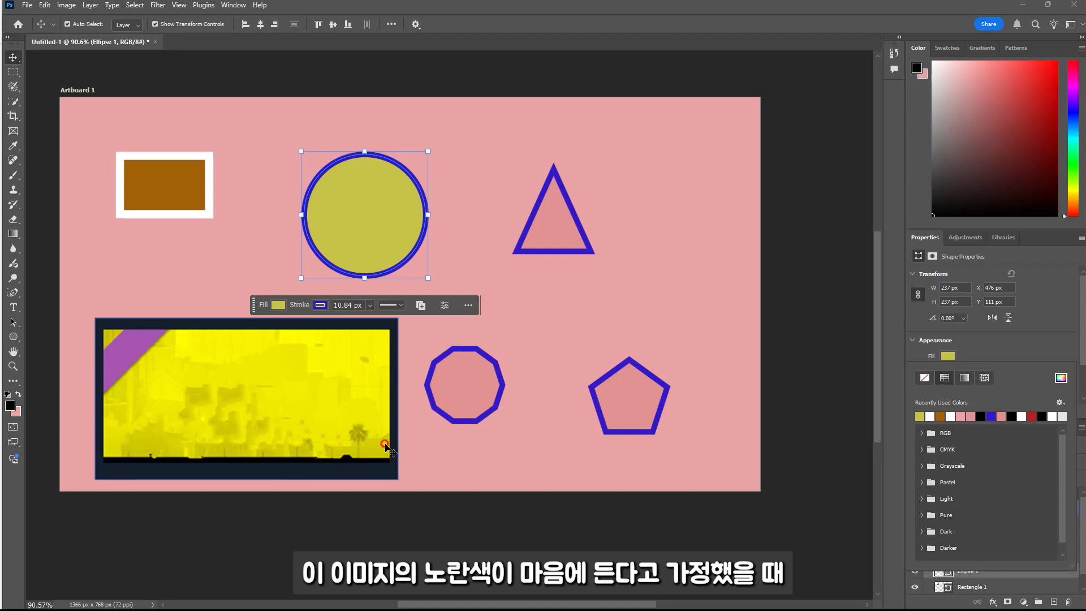
# Scale the triangle up proportionally to about 147%, about 213 by 235 px, and commit the transform
pyautogui.click(560, 229)
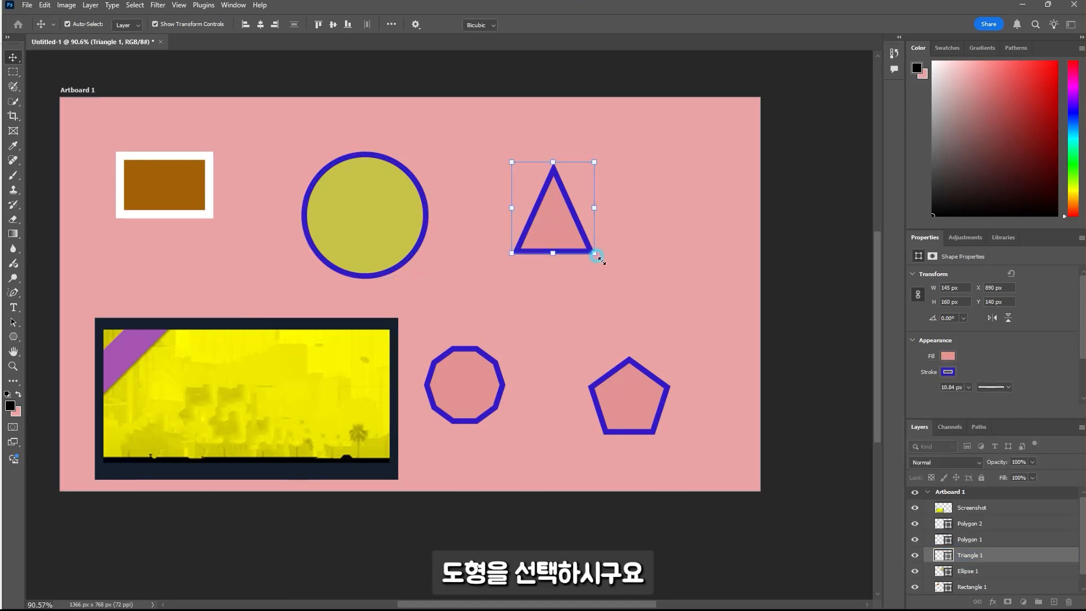
pyautogui.moveTo(593, 253); pyautogui.dragTo(633, 295)
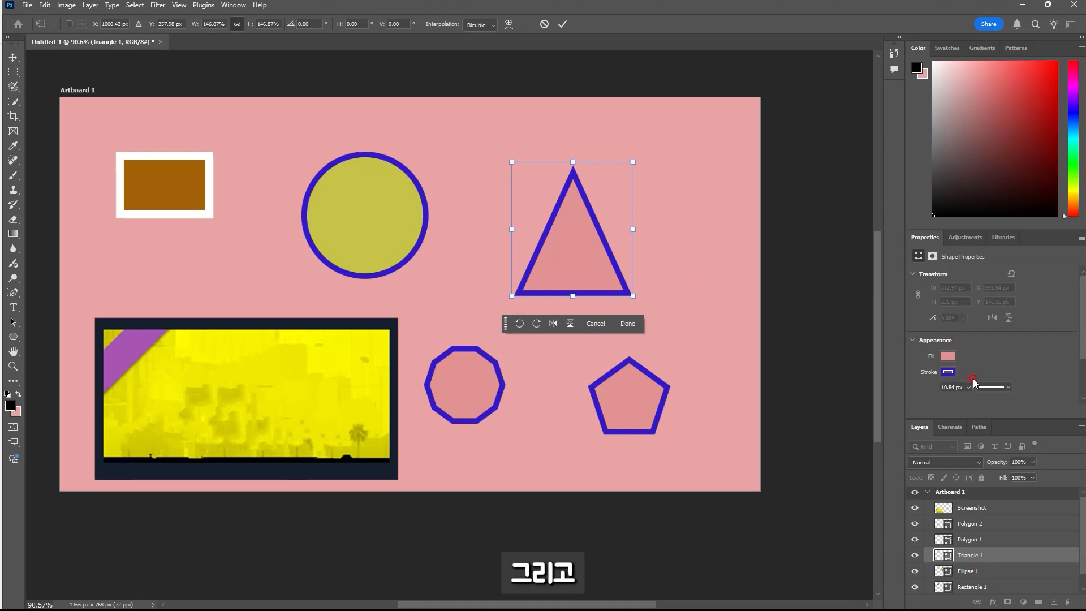
pyautogui.click(949, 356)
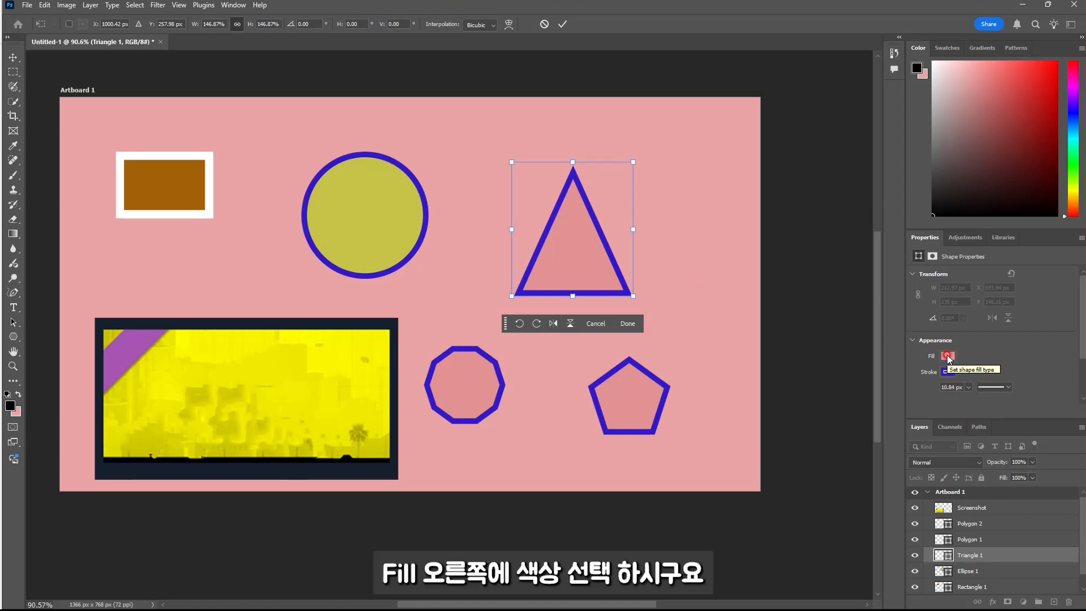
pyautogui.click(850, 339)
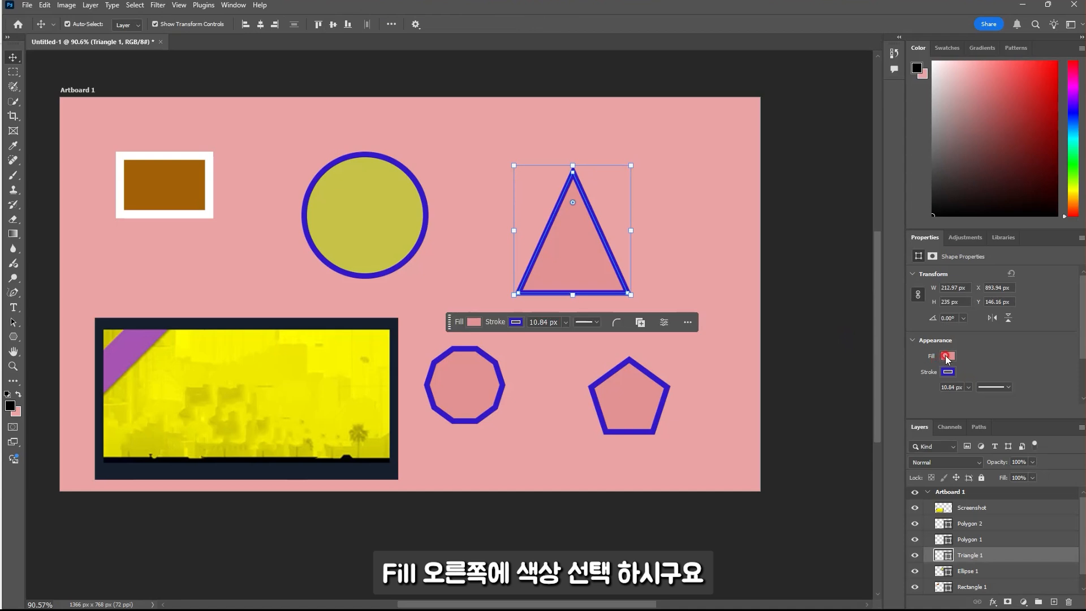
# Fill the triangle with the bright yellow #fbf501 sampled from the screenshot image
pyautogui.click(946, 356)
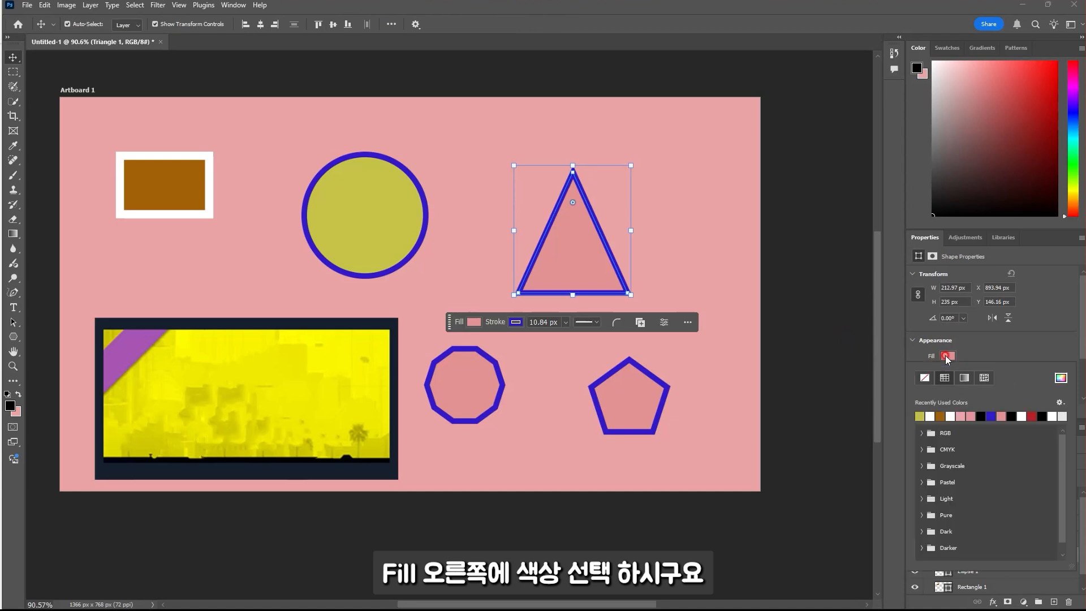
pyautogui.click(1061, 378)
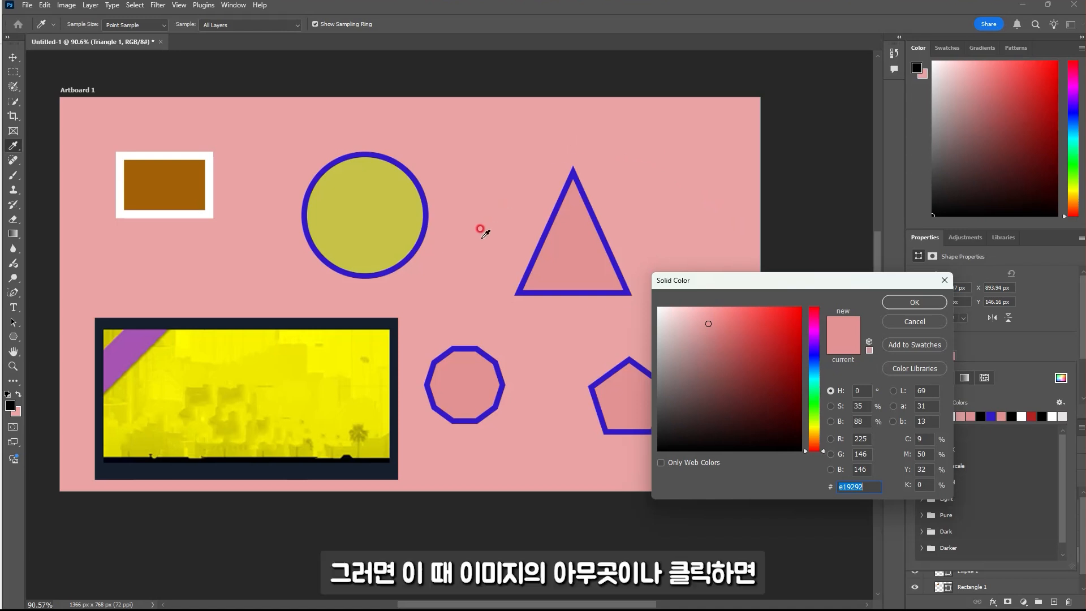
pyautogui.click(321, 366)
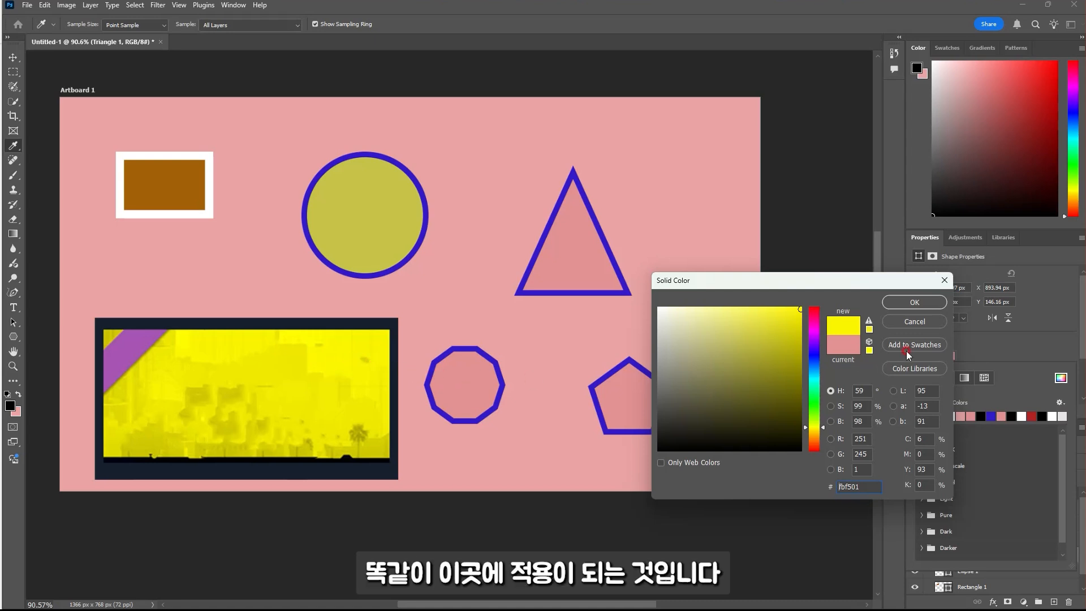
pyautogui.click(924, 304)
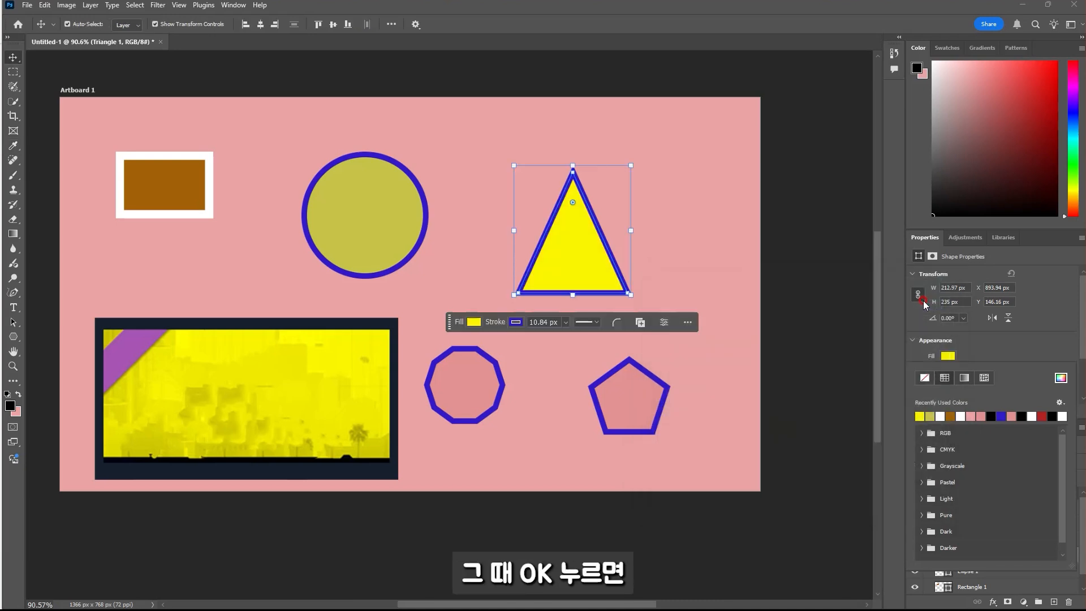